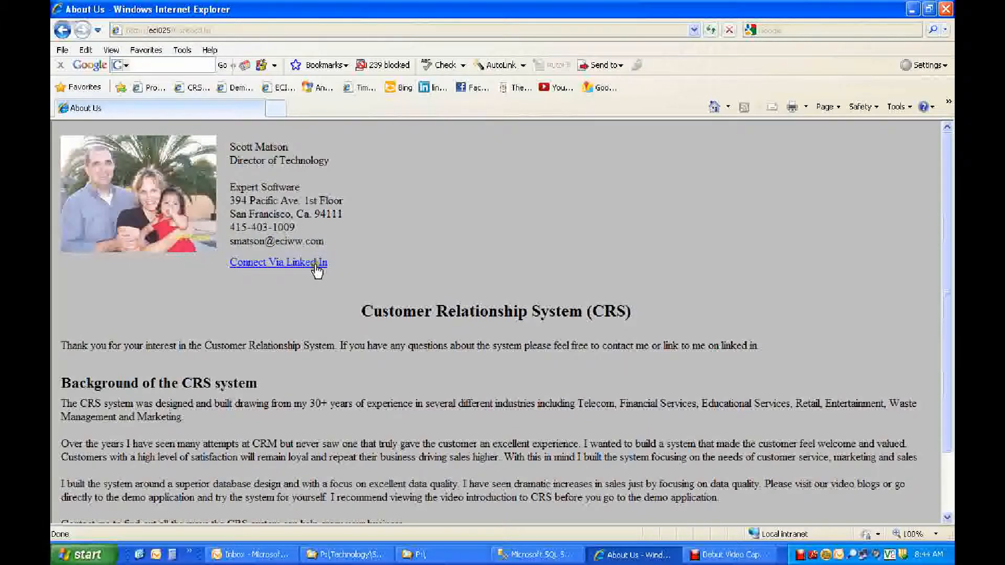
Open the Customer Relationship System's individual search from the main menu and search for individuals by the name text "ce"
click(62, 29)
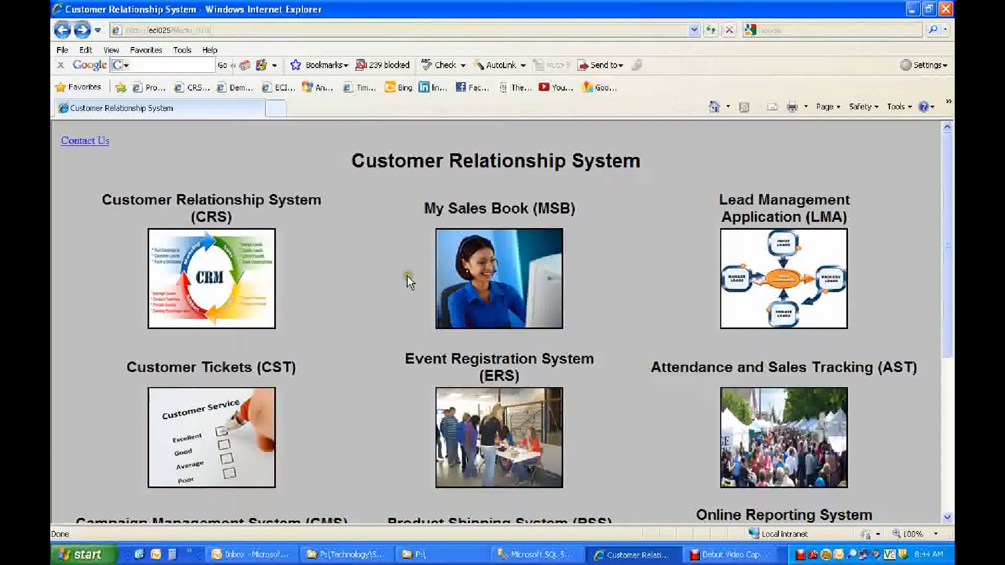
click(203, 273)
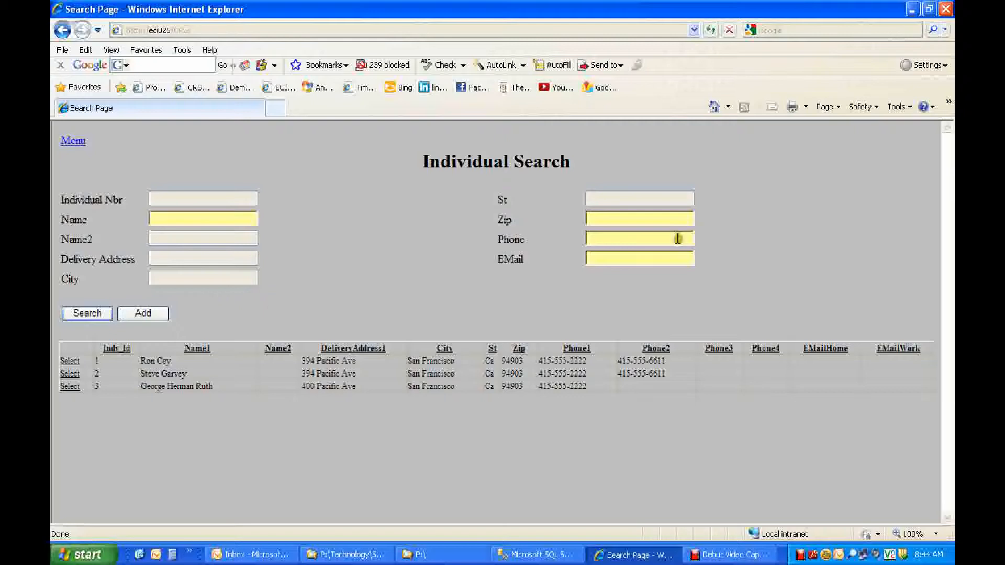
click(160, 218)
text(ce)
click(92, 314)
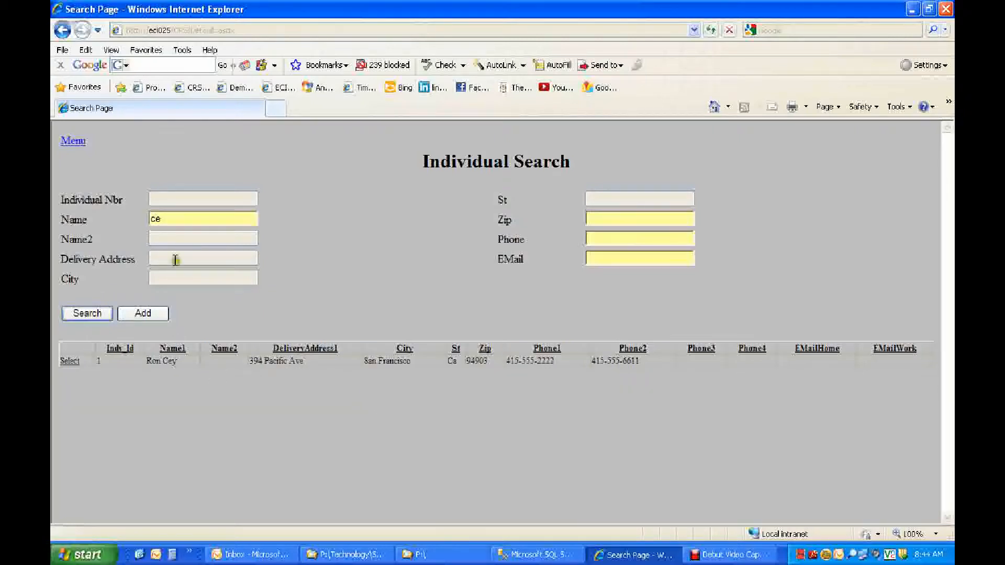
Clear the name filter, list all individuals again, and open the first customer's record
drag(164, 223, 78, 220)
key(BackSpace)
click(78, 315)
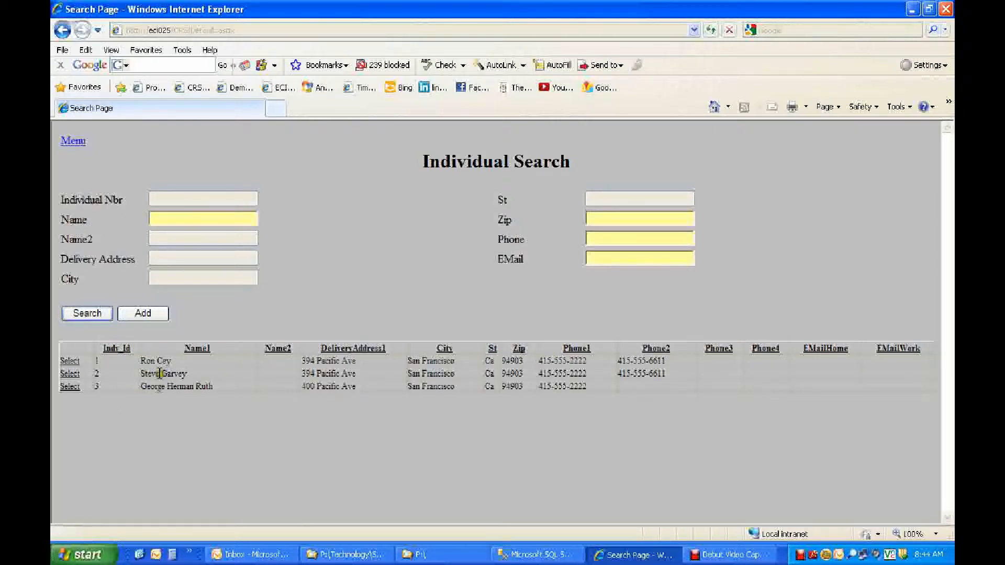
click(67, 361)
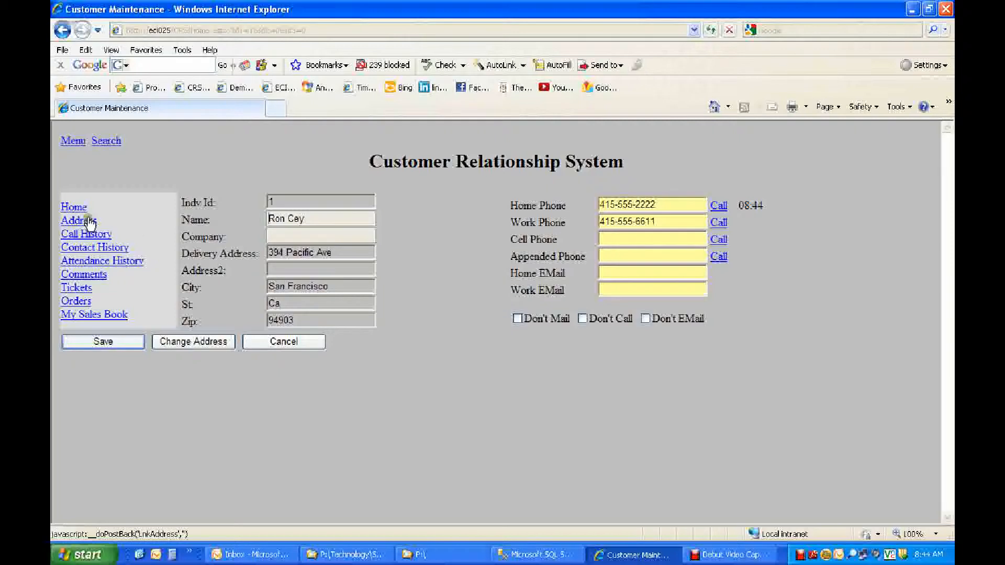
Review the customer's address records, call history and the local time beside the home phone
click(89, 223)
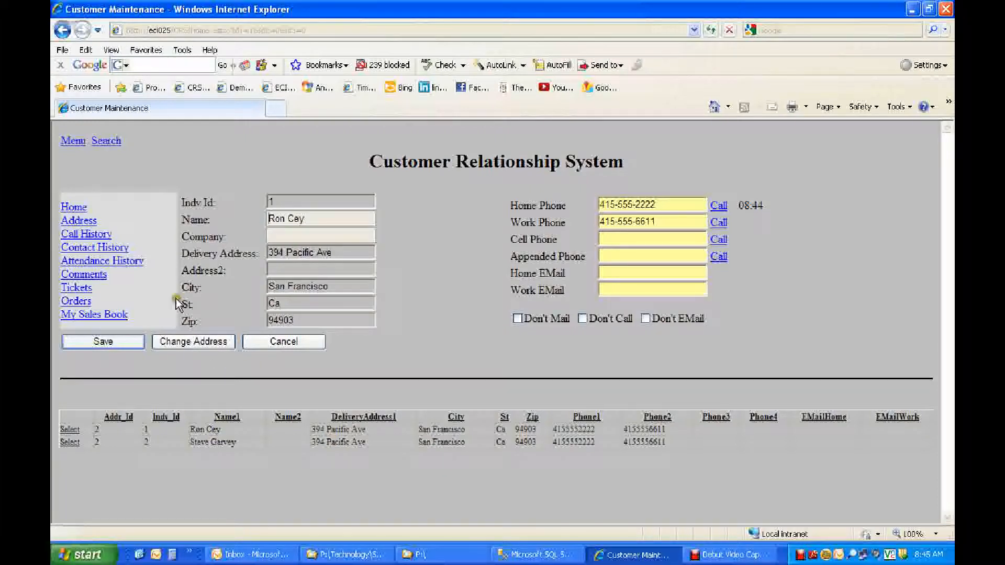
click(88, 238)
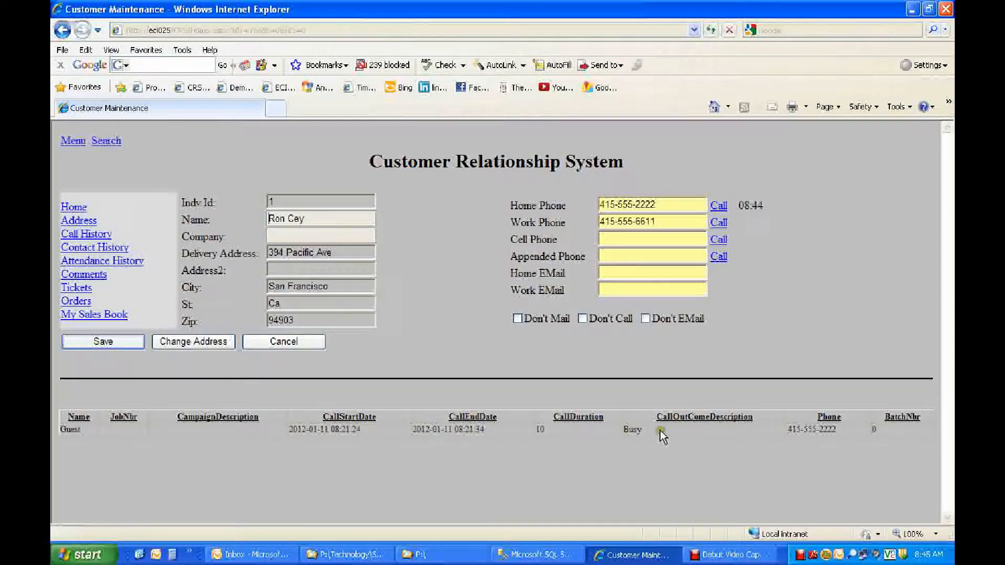
drag(739, 204, 765, 210)
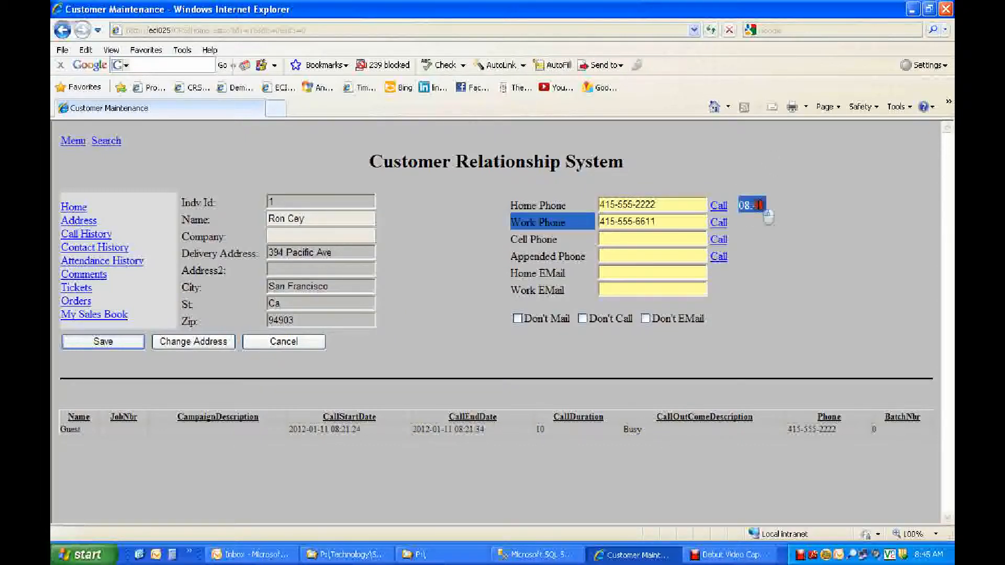
click(302, 253)
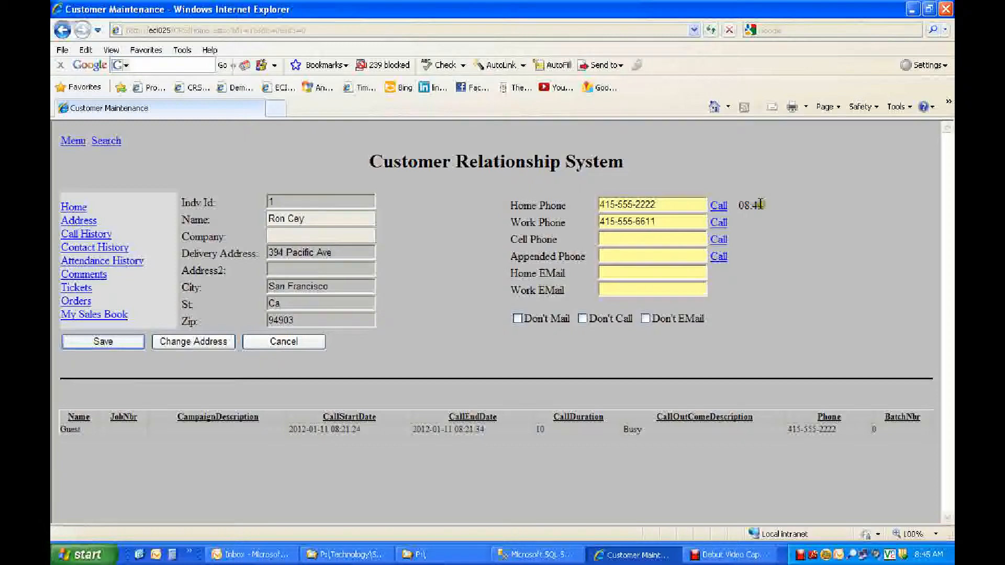
Call the customer's home phone, record the call outcome as No Answer, and hang up
click(651, 205)
double_click(652, 205)
click(683, 203)
click(719, 205)
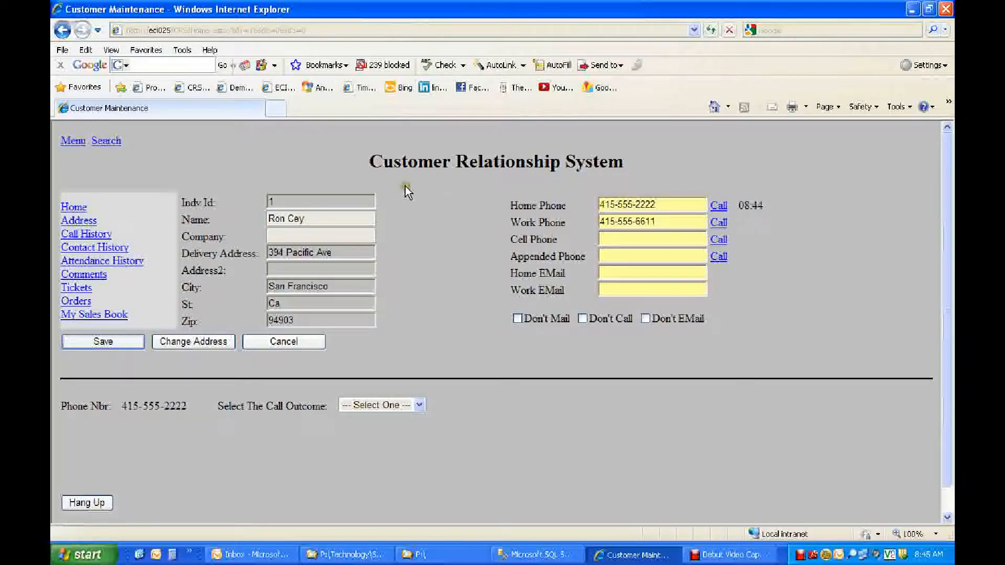
click(417, 406)
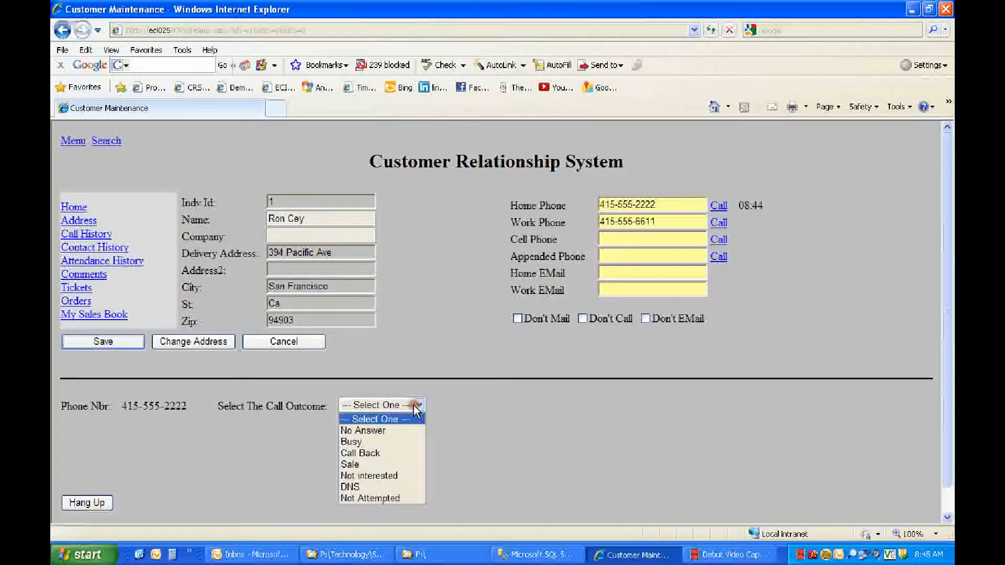
click(370, 434)
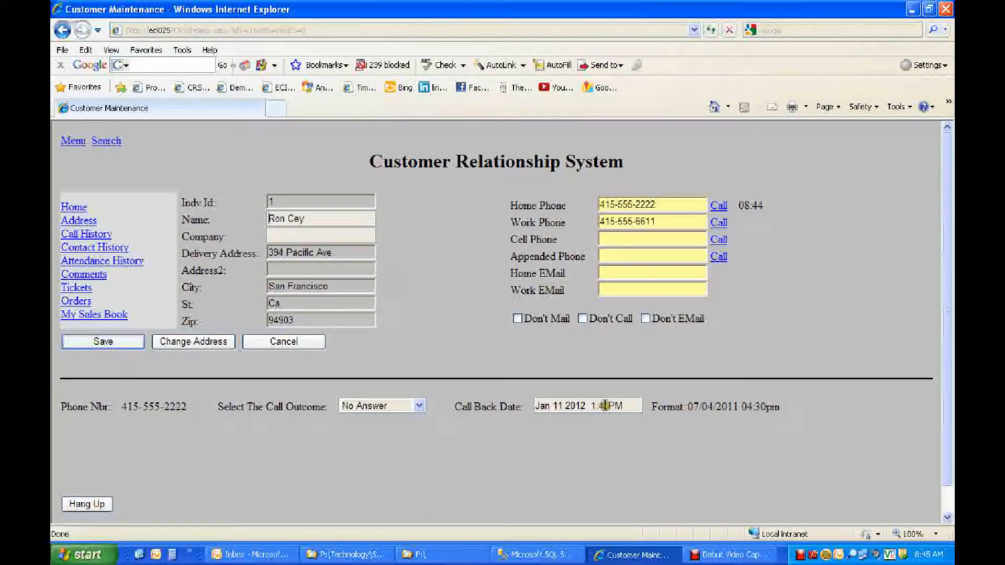
drag(634, 407, 527, 412)
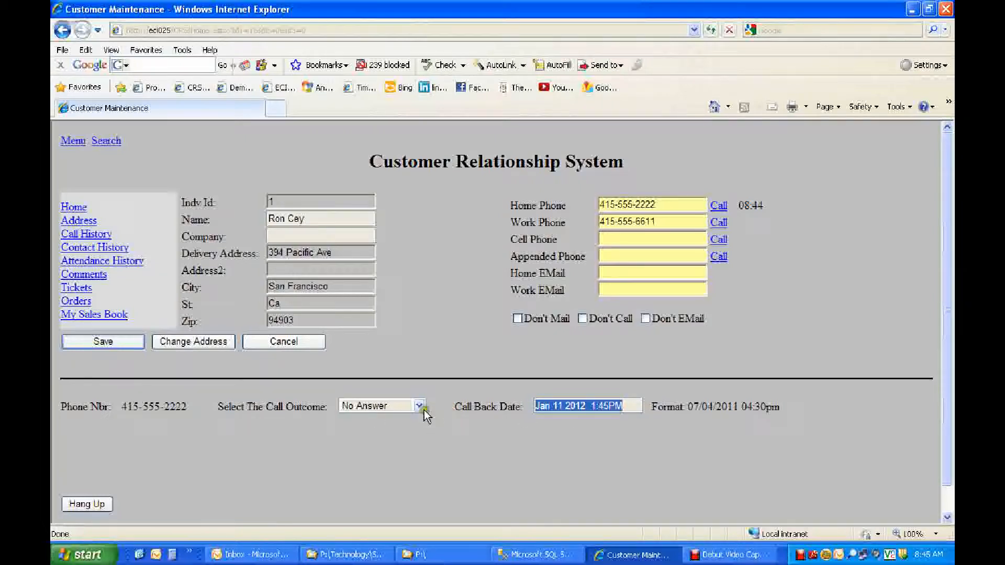
click(88, 504)
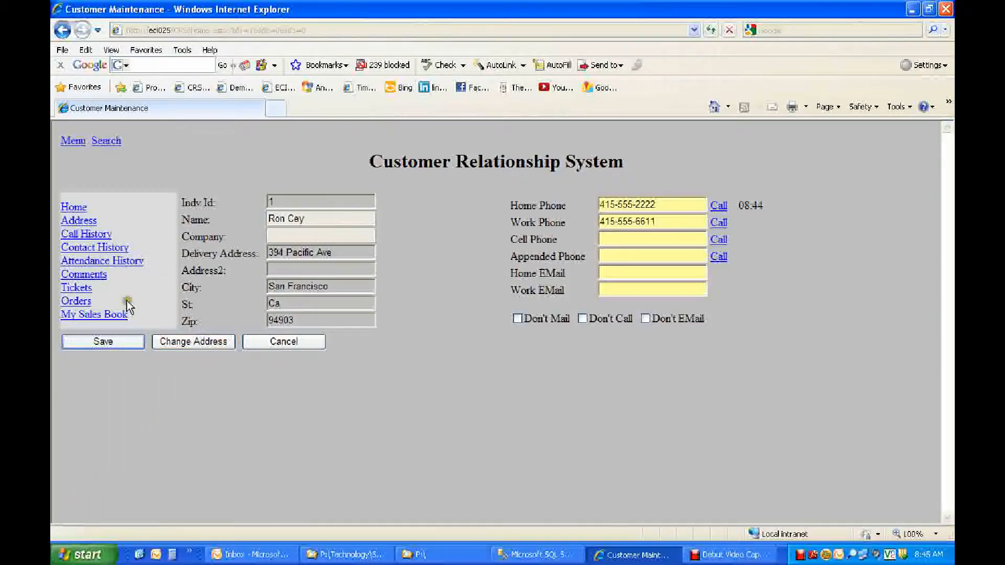
Review the customer's call history, contact history and attendance history
click(97, 234)
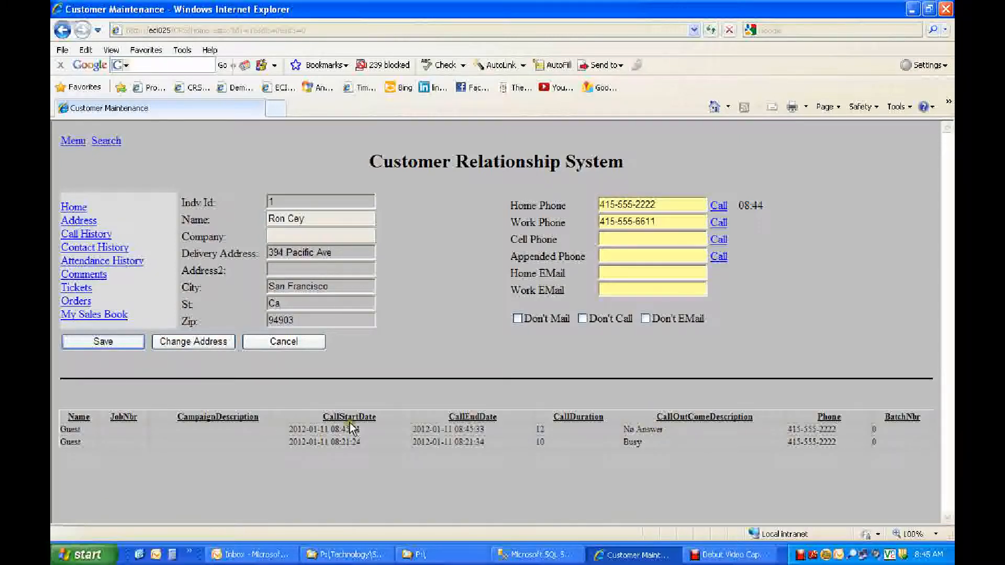
click(99, 249)
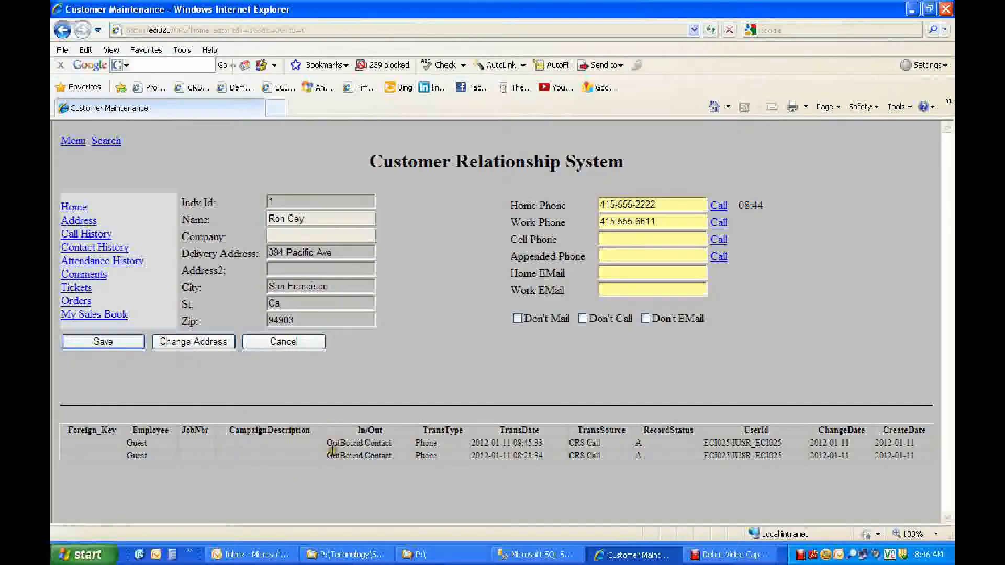
click(120, 266)
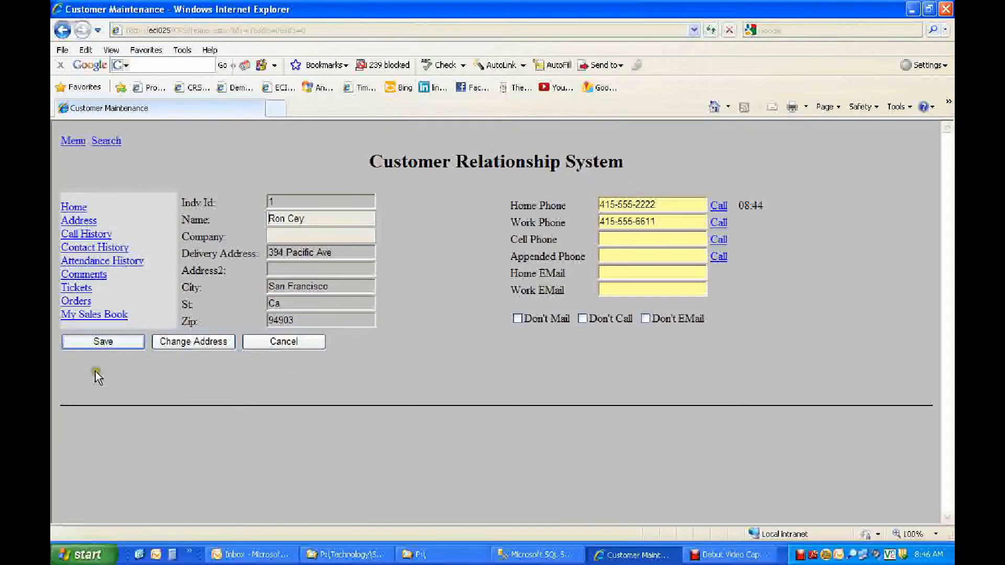
Add the comment "Test" to the customer's comments
click(90, 274)
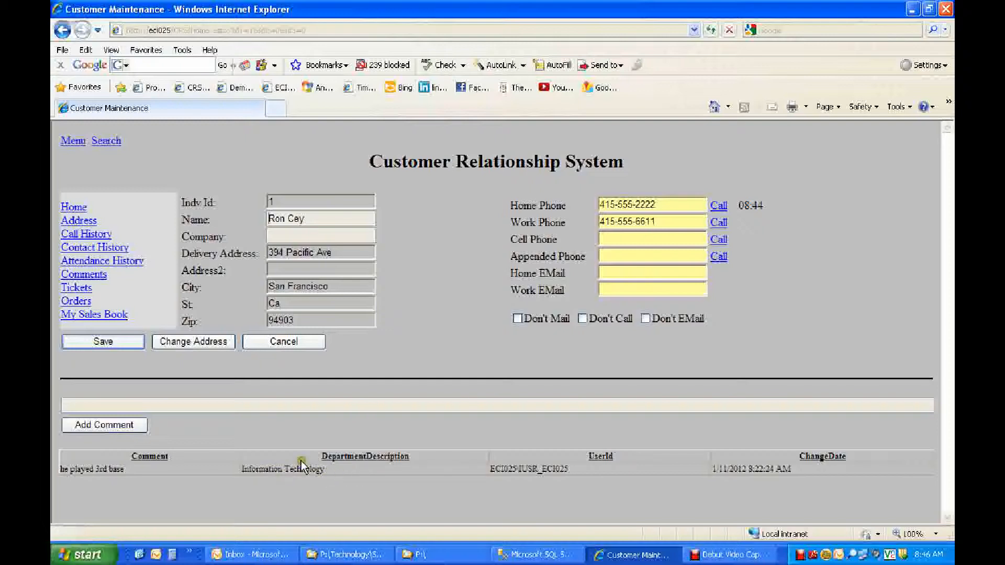
click(173, 404)
text(Test)
click(123, 425)
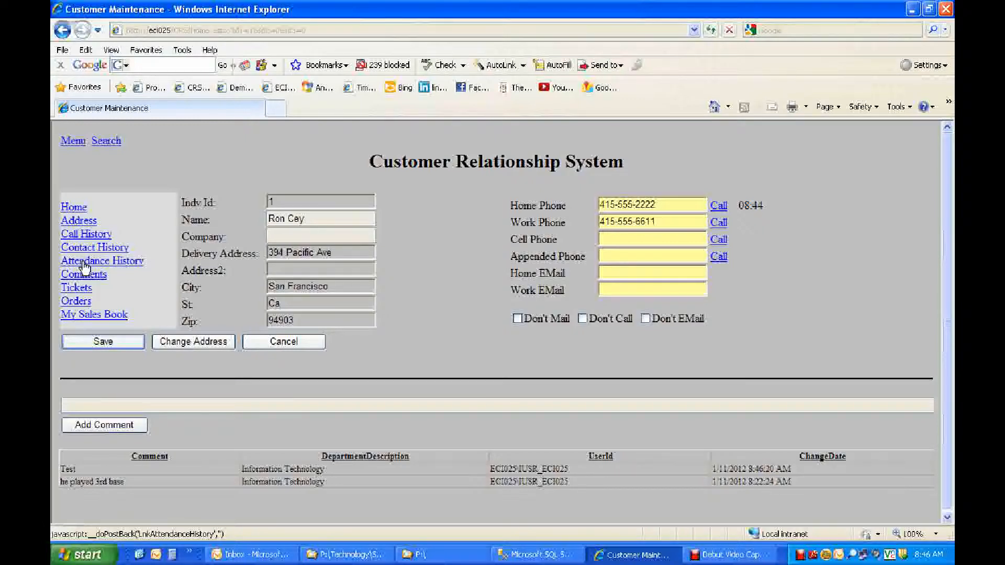
Start a new ticket for the customer and set its category to Log On Issue
click(77, 287)
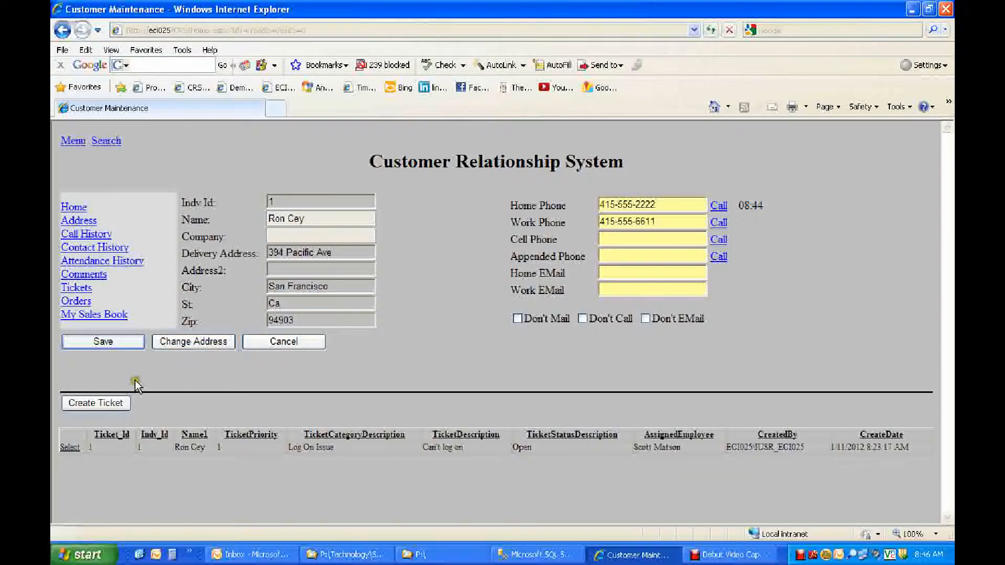
click(86, 403)
scroll(215, 377, down, 3)
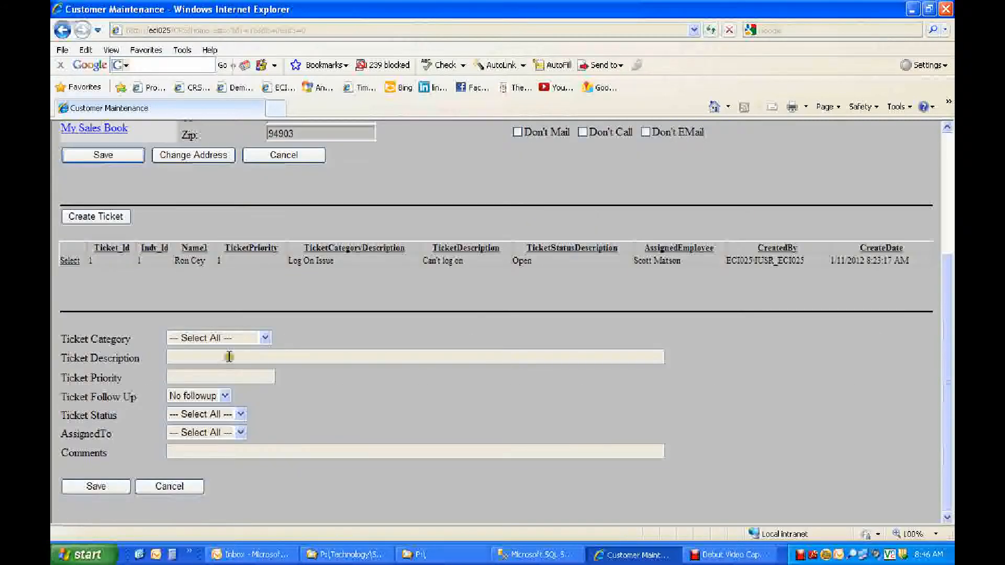
click(265, 337)
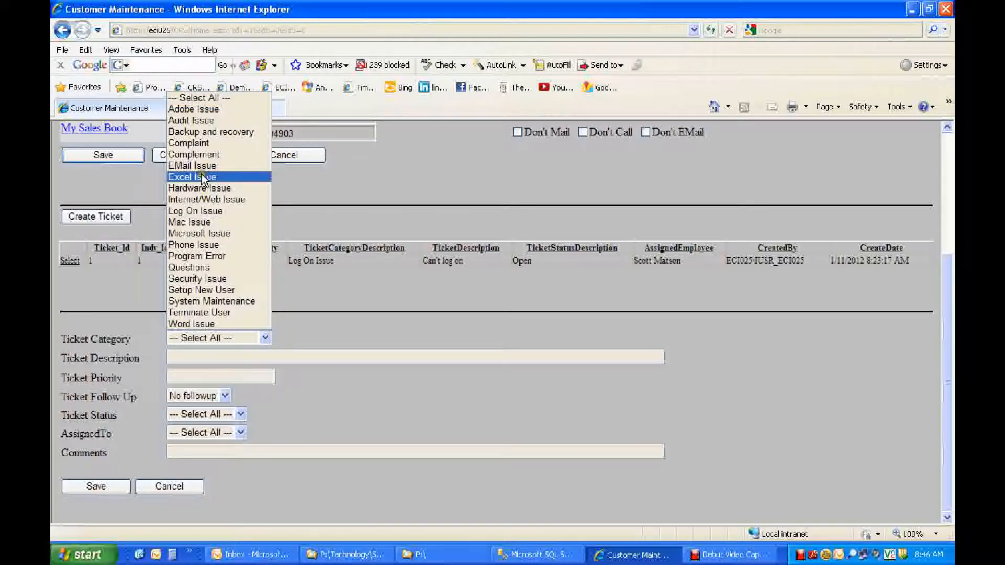
click(185, 211)
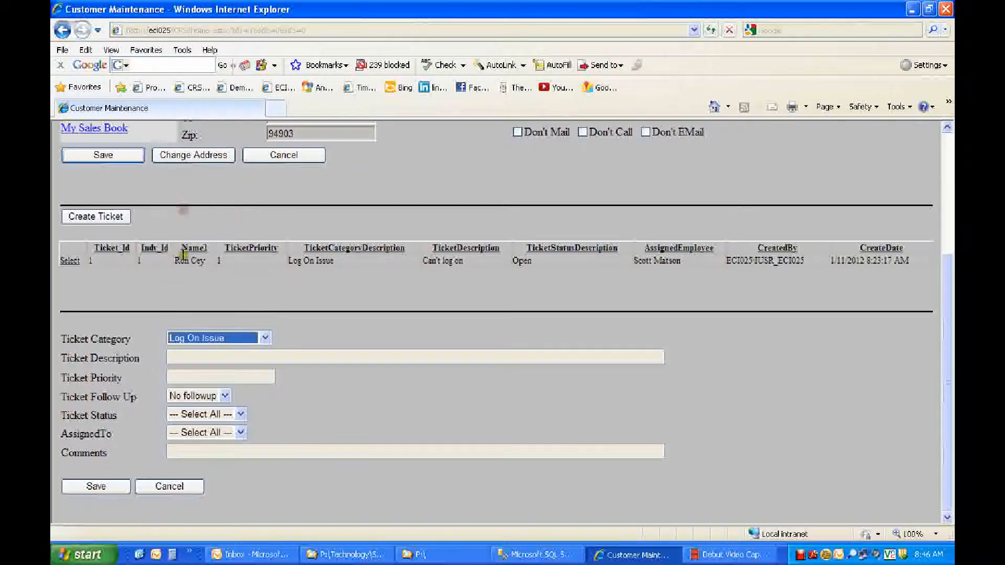
Describe the ticket as "He can't log on", with priority 1 and the follow-up option set to Followup
click(182, 356)
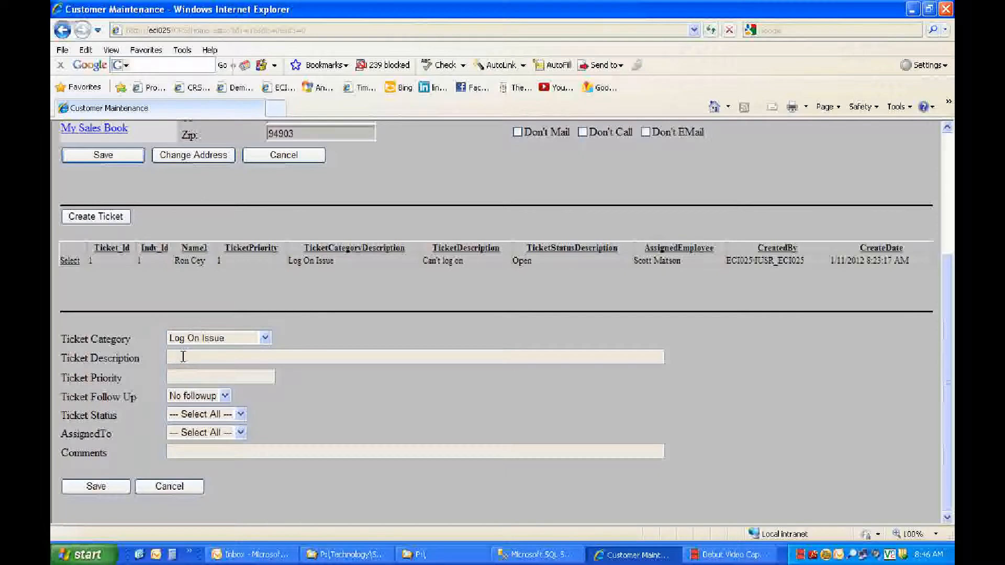
text(Hel)
text(an't log)
text( on)
key(Tab)
text(1)
key(Tab)
key(Down)
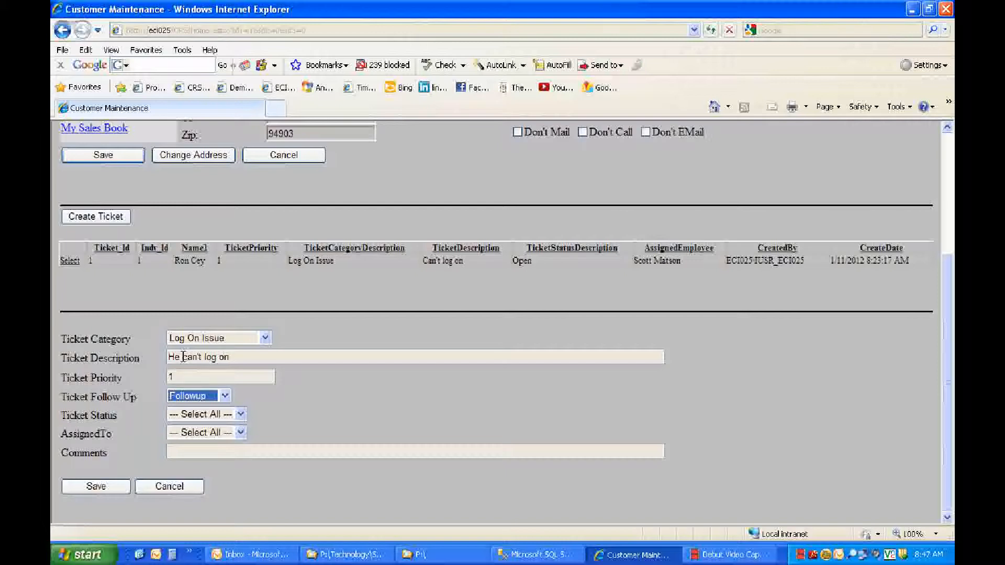
Set the ticket status to Open and assign the ticket to the first listed employee
key(Tab)
key(Down)
key(Down)
key(Down)
key(Tab)
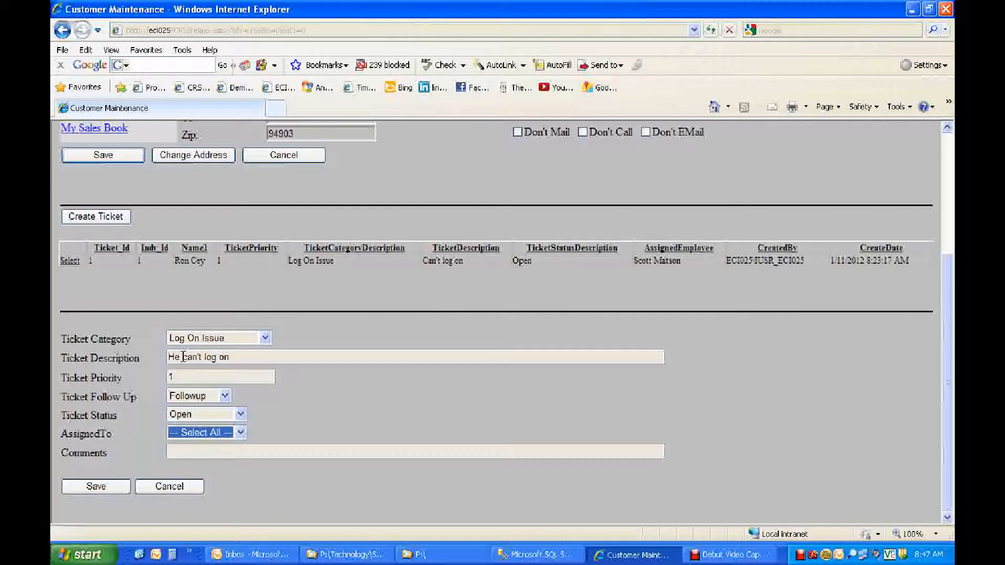
key(Down)
key(Tab)
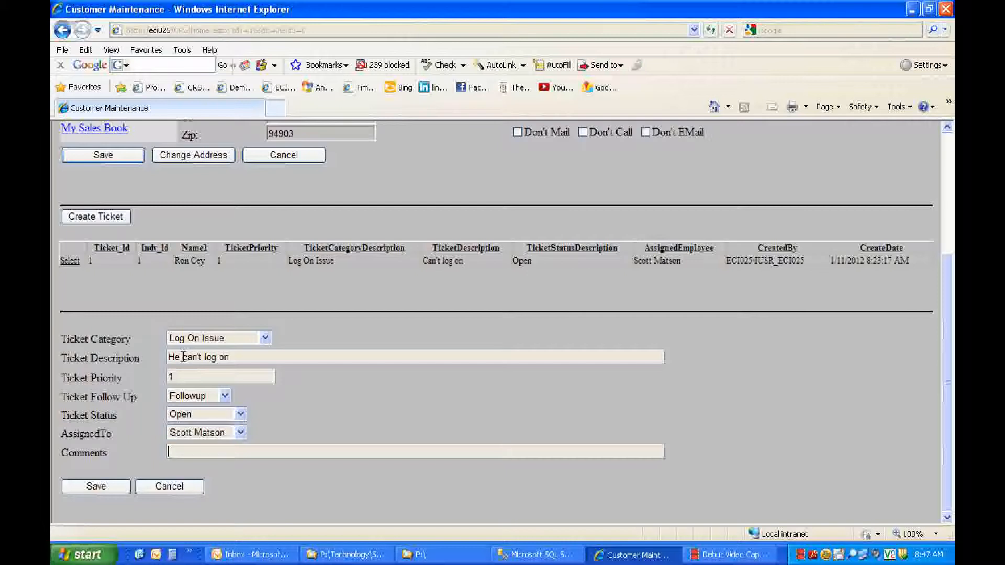
Enter the ticket comment "Please fix asap" and save the ticket
text(Please f)
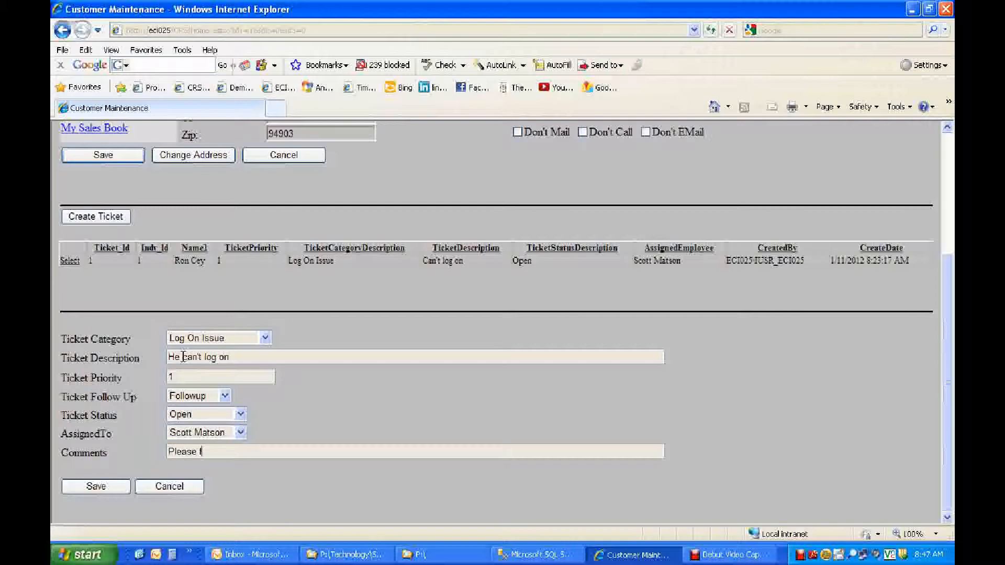
text(ix asap)
click(101, 486)
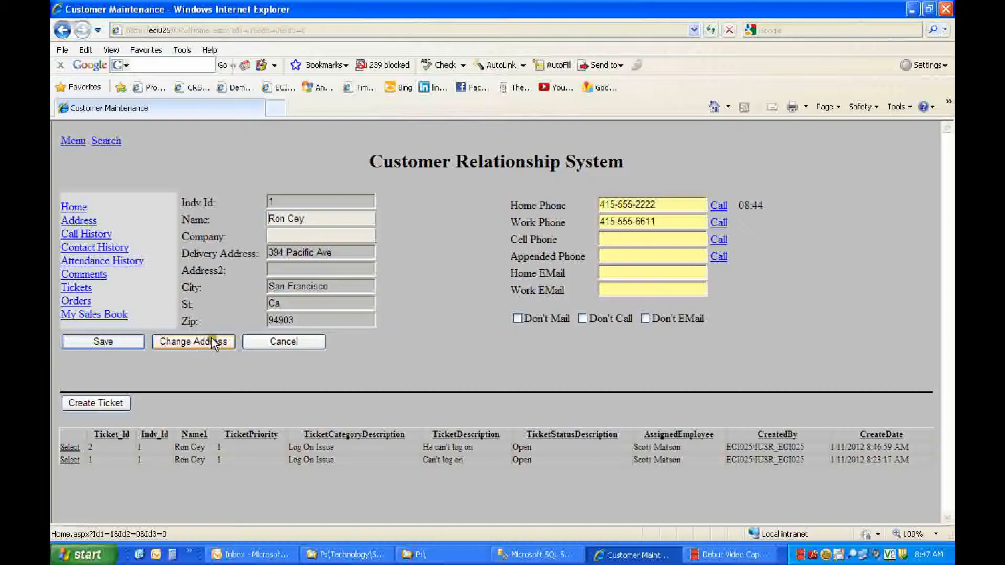
Create a new order for the customer and add one Blue Shoe Combo 1 bundle to it
click(76, 302)
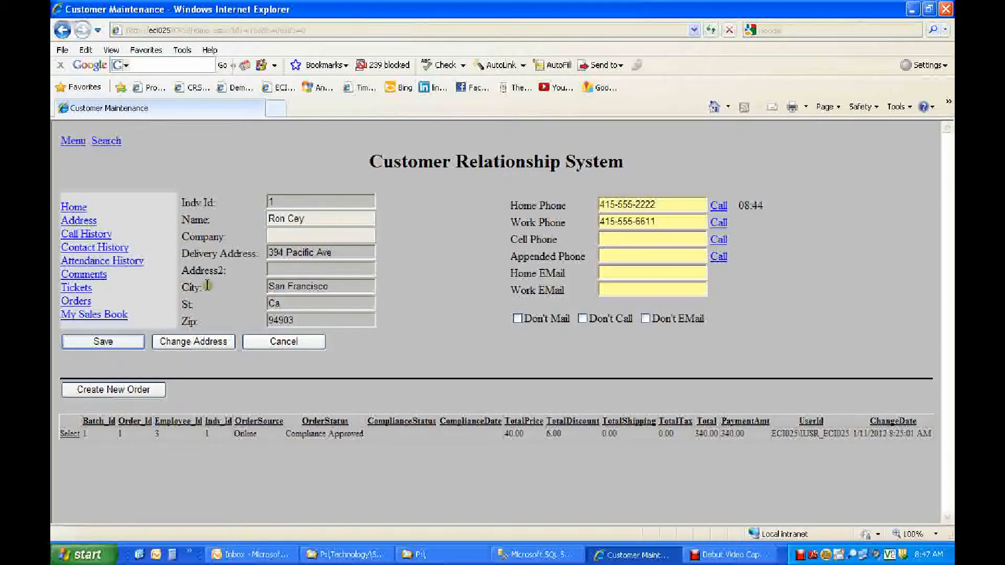
click(139, 389)
scroll(314, 272, down, 3)
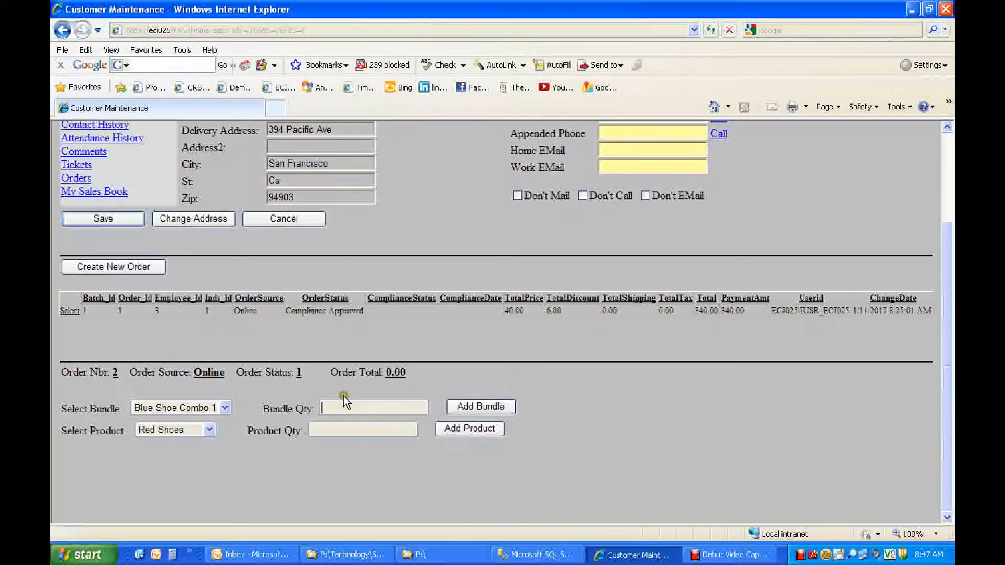
text(1)
click(474, 407)
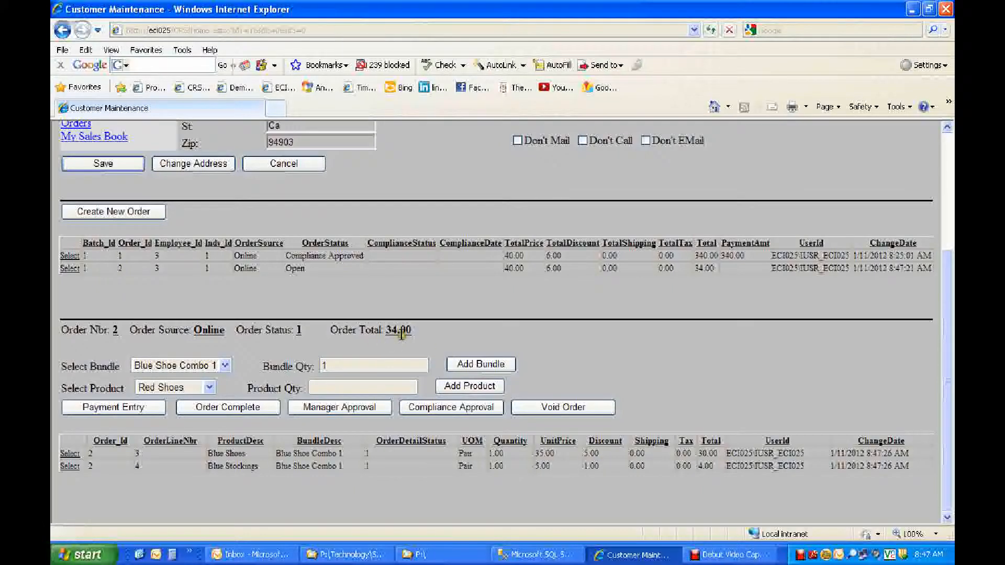
Open payment entry for the order, enter a payment amount of 34.00, and save the payment
click(125, 407)
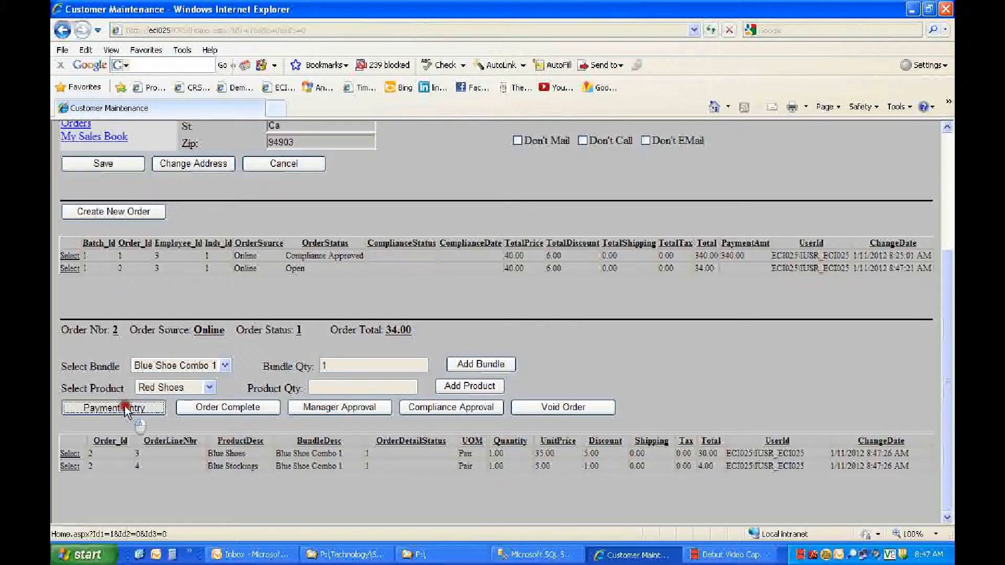
scroll(243, 317, down, 4)
scroll(243, 317, up, 2)
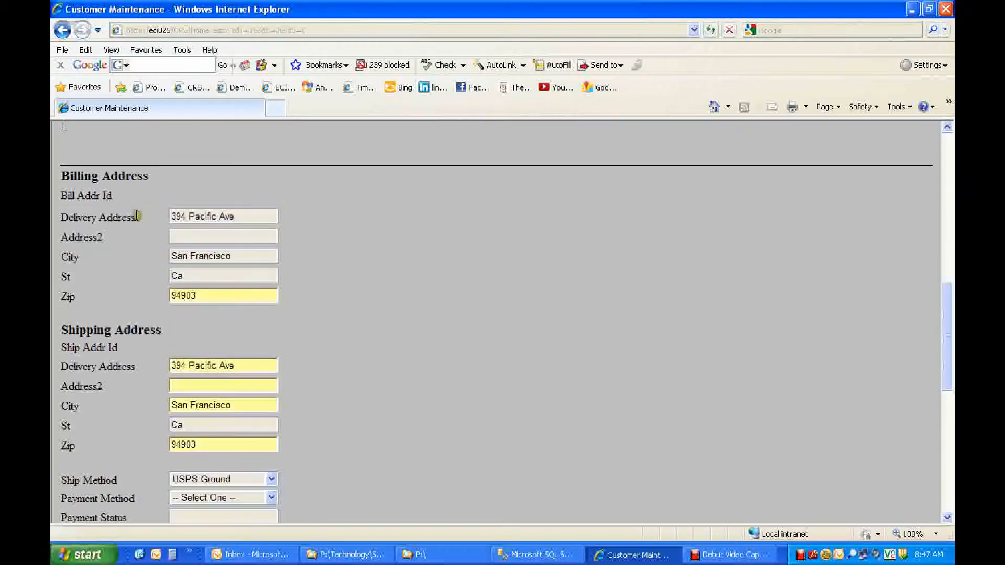
scroll(139, 347, down, 5)
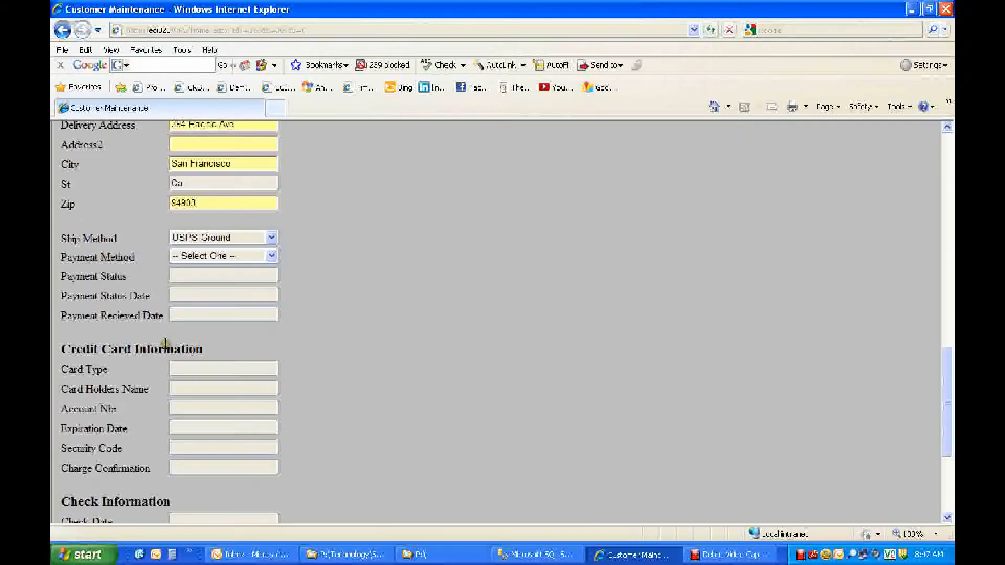
scroll(163, 342, down, 4)
scroll(160, 366, down, 1)
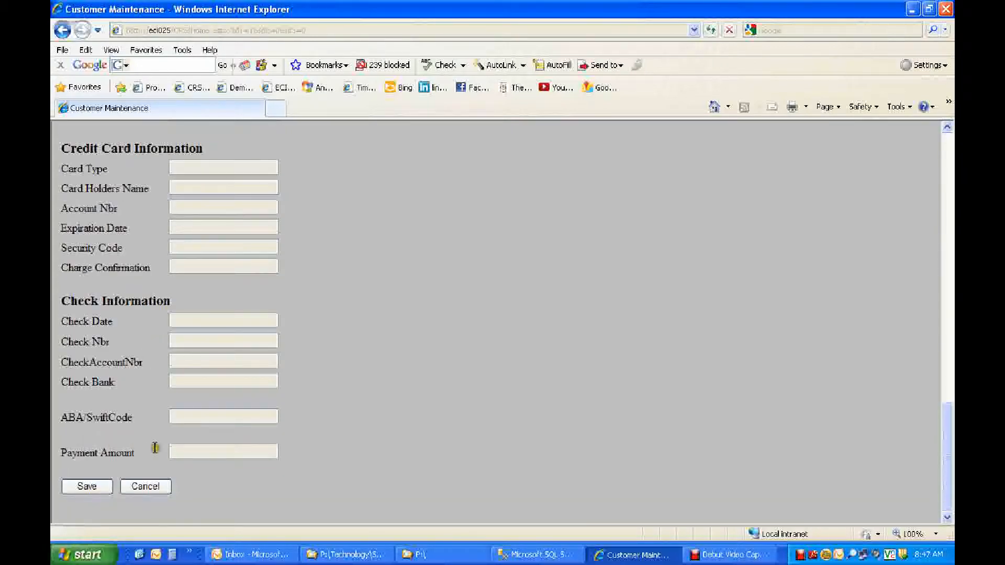
click(179, 451)
text(34.00)
scroll(249, 281, up, 3)
scroll(201, 305, down, 3)
scroll(178, 186, up, 3)
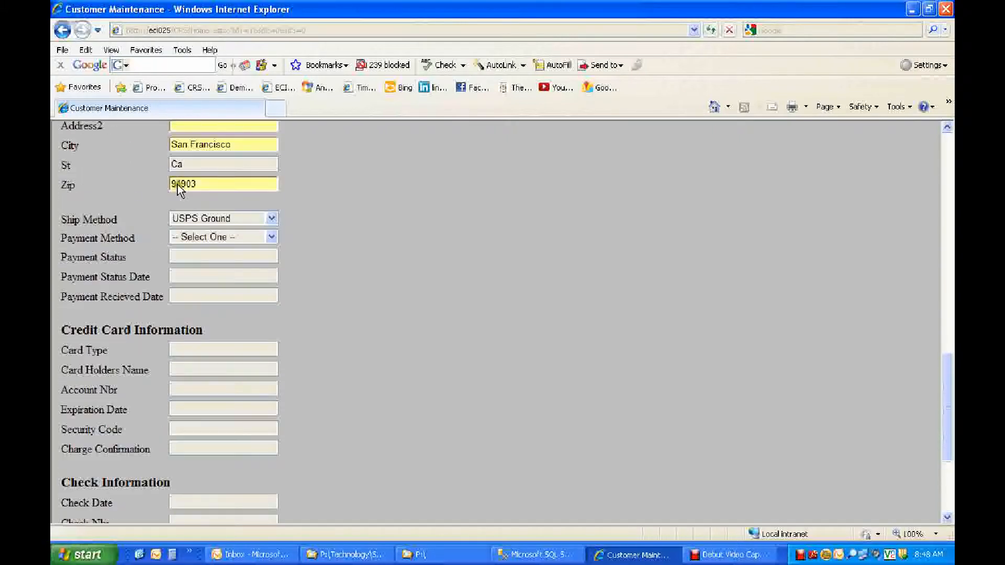
scroll(158, 216, down, 3)
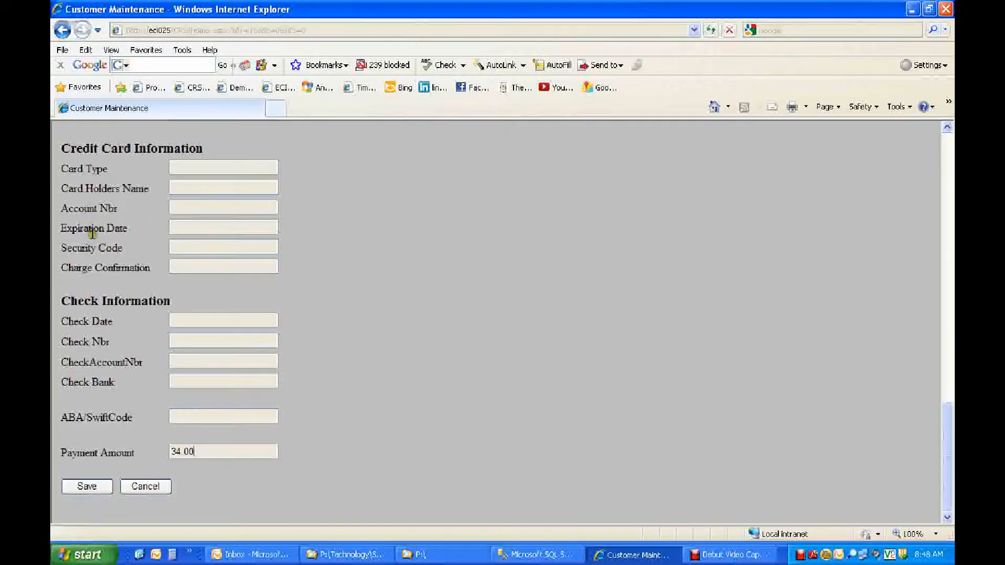
click(84, 487)
Mark the paid order as complete and grant it both manager approval and compliance approval
scroll(268, 275, down, 3)
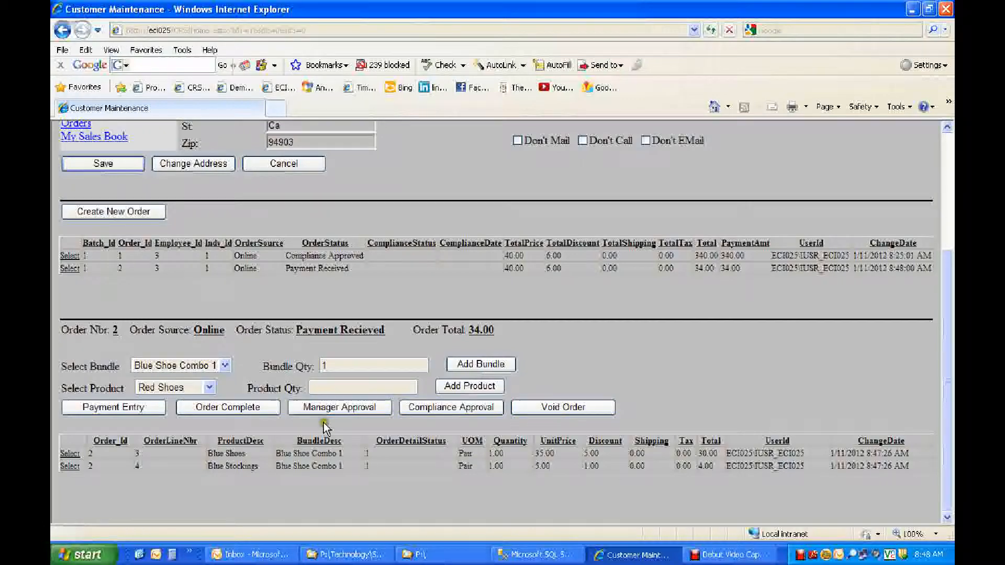
click(220, 409)
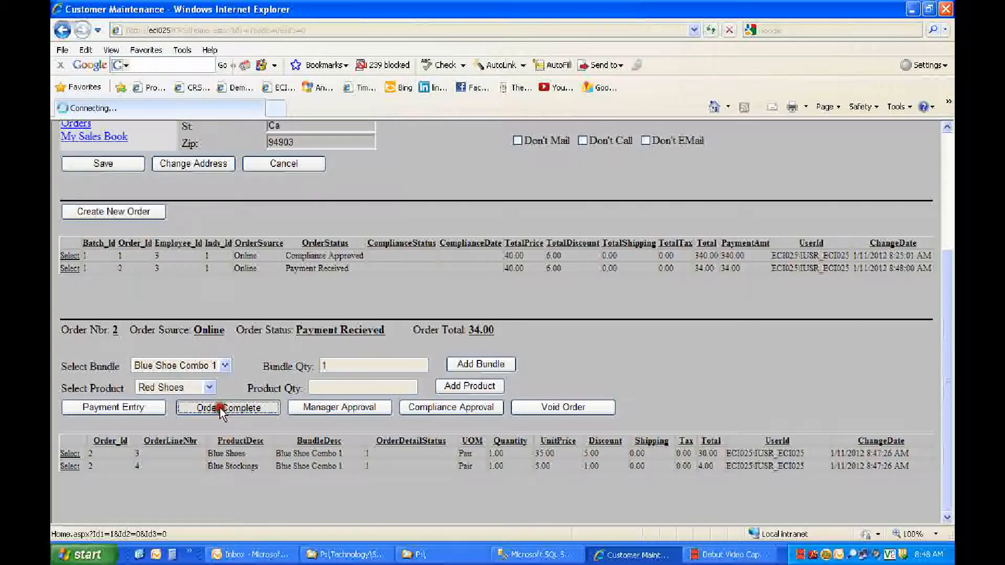
click(328, 412)
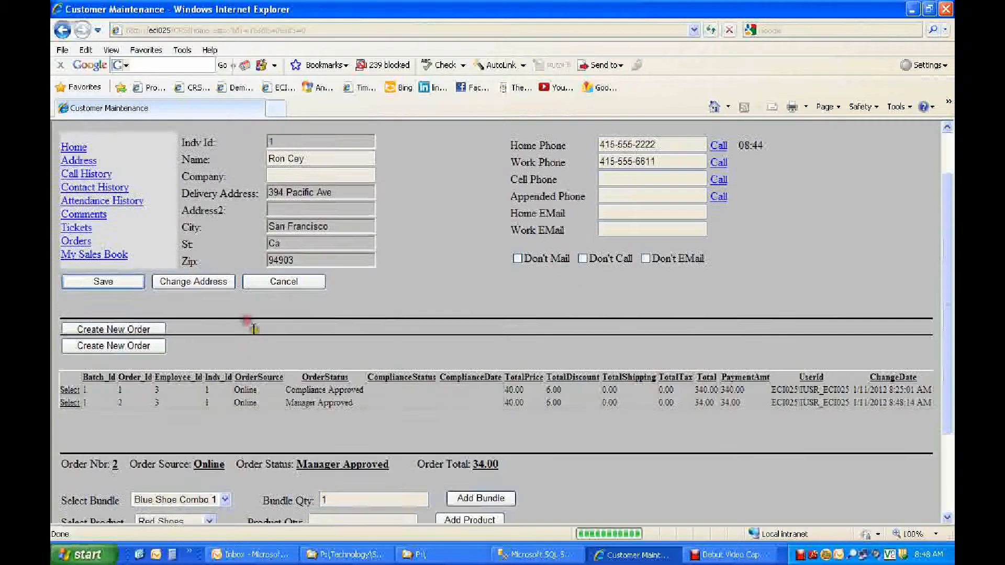
click(441, 406)
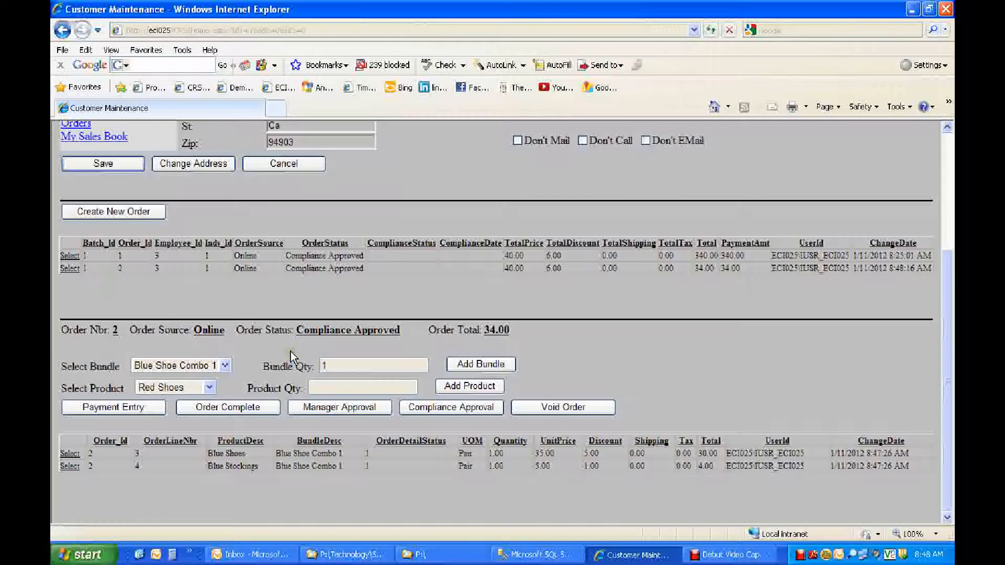
Return to the main menu and open Customer Tickets (CST) to view the customer's tickets
scroll(291, 358, up, 3)
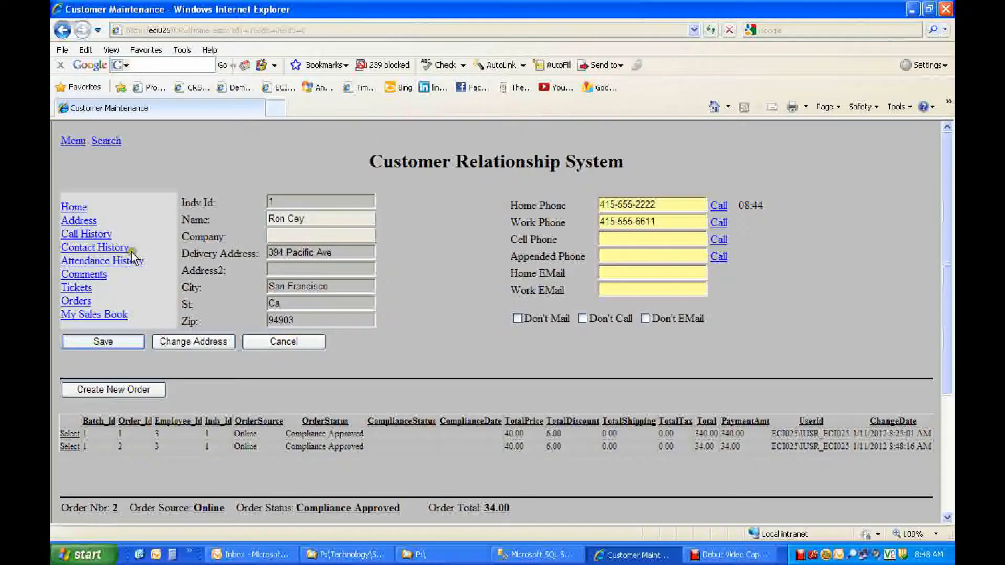
click(74, 141)
scroll(193, 329, down, 3)
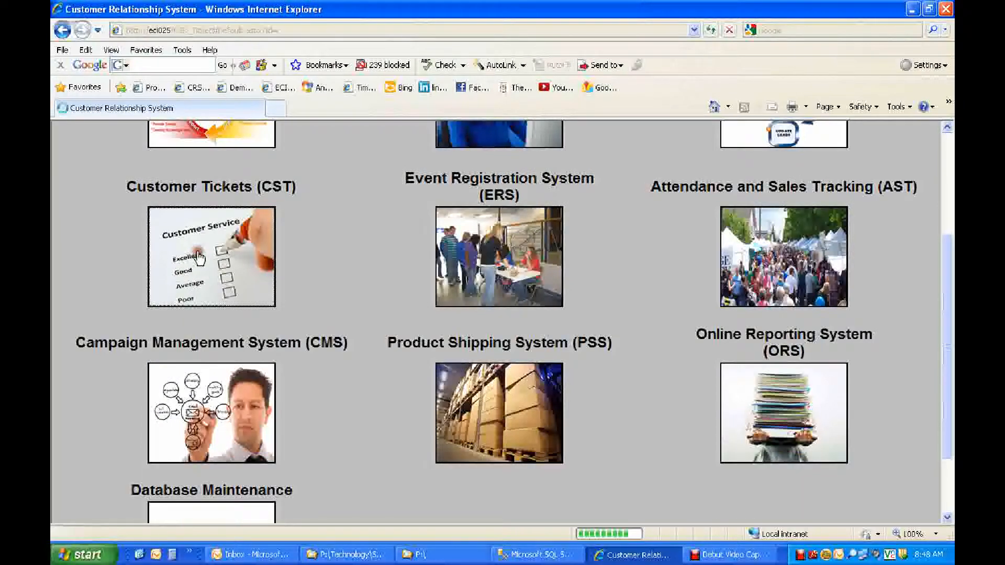
click(199, 257)
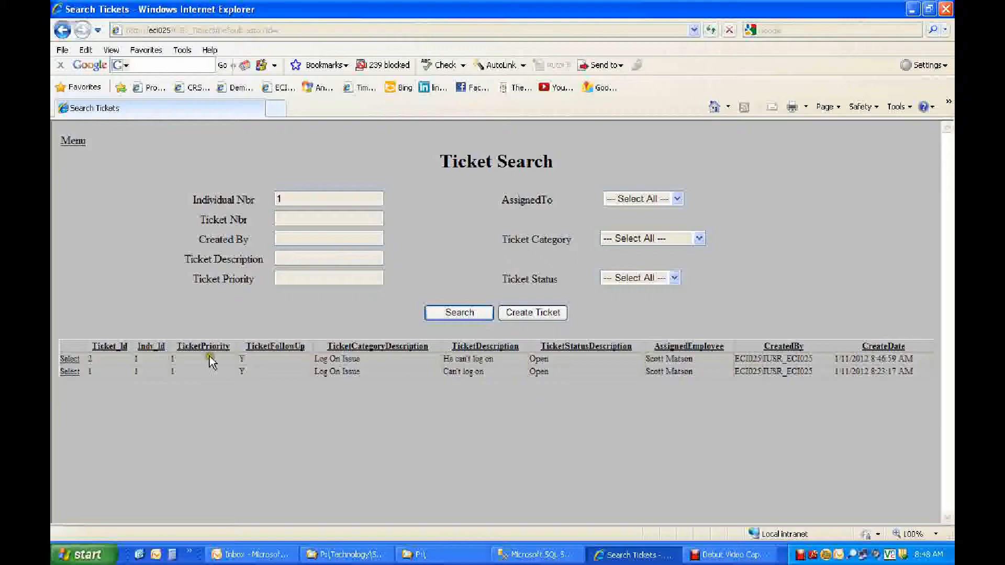
Open the Renewal Campaign record in the Campaign Management System, review its details, and cancel out of it
click(74, 141)
scroll(249, 352, down, 5)
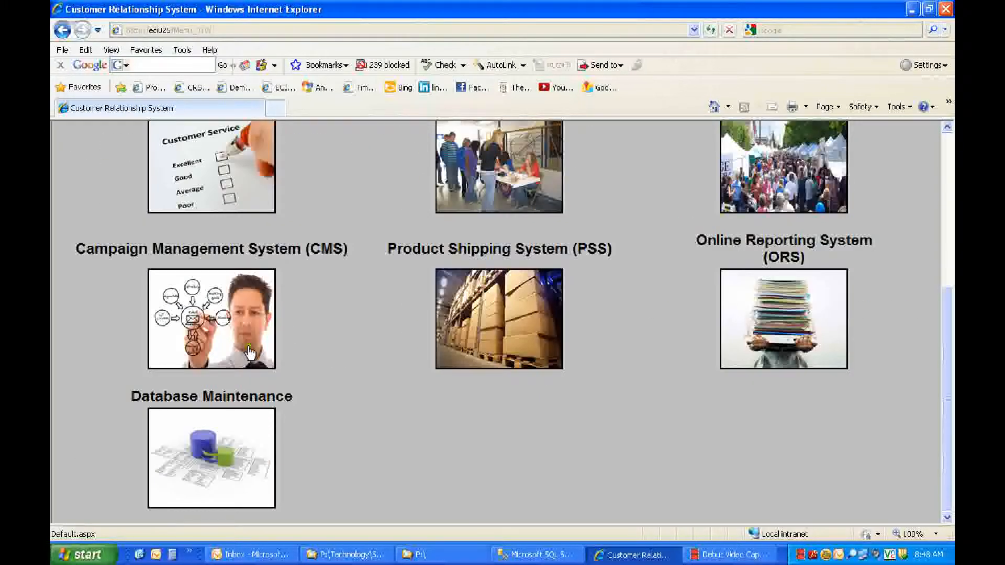
click(249, 352)
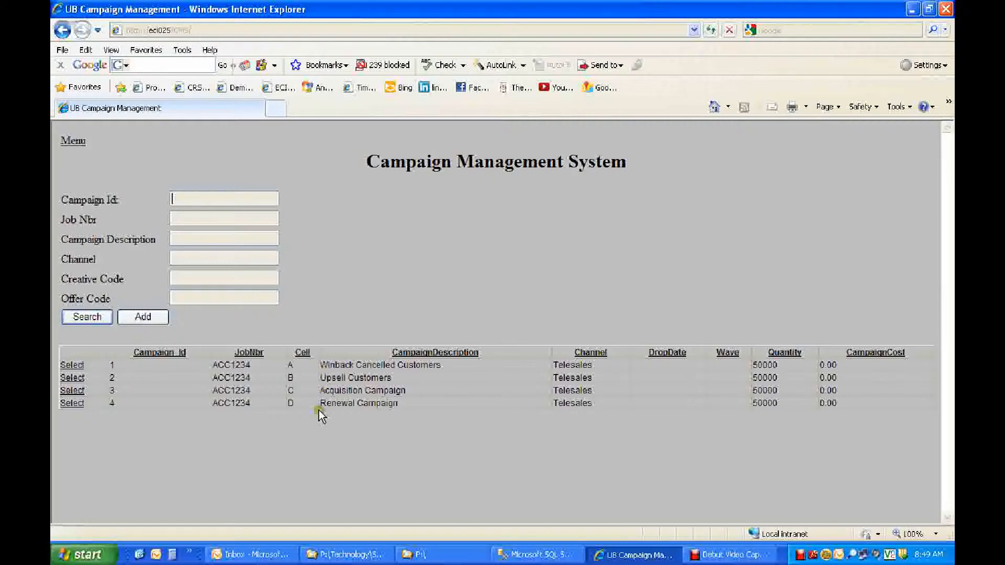
click(72, 403)
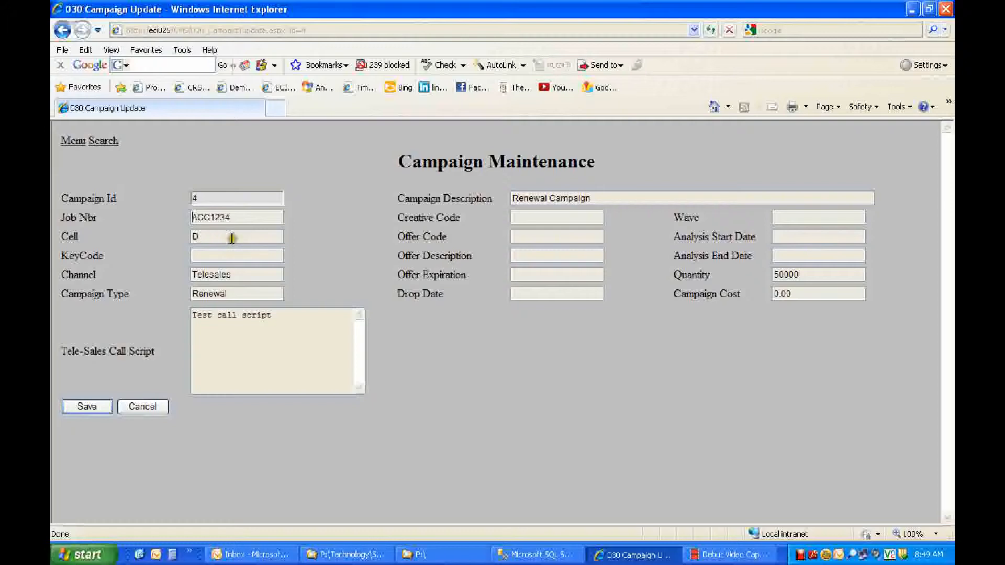
click(138, 407)
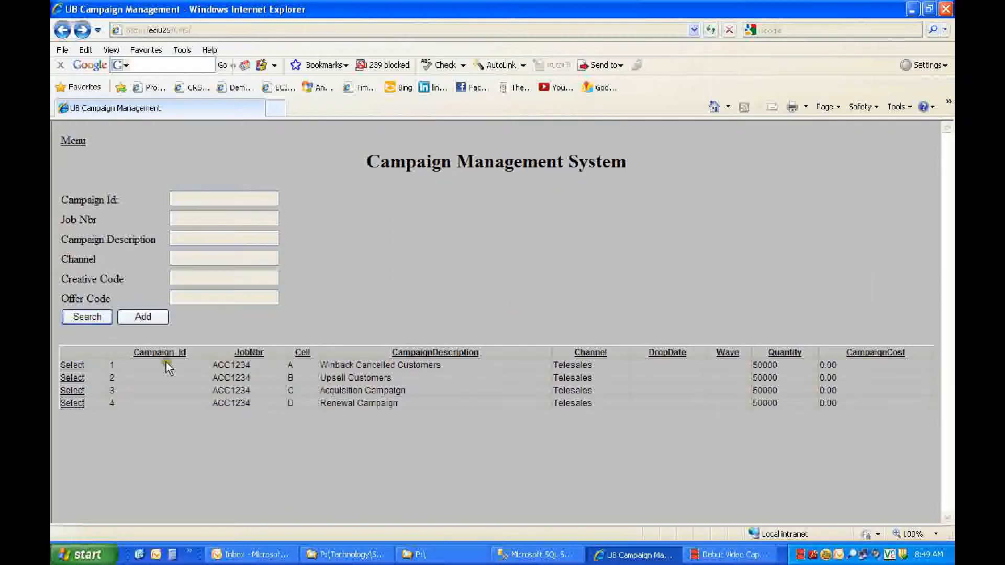
Open the Guest employee record in Database Maintenance and set its maximum active leads allowed to 50
click(76, 140)
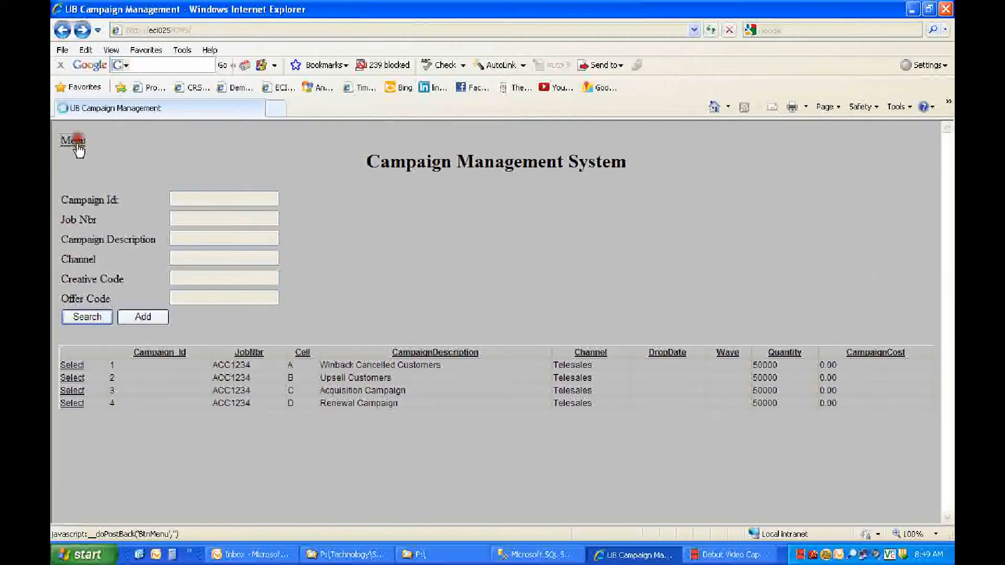
click(217, 417)
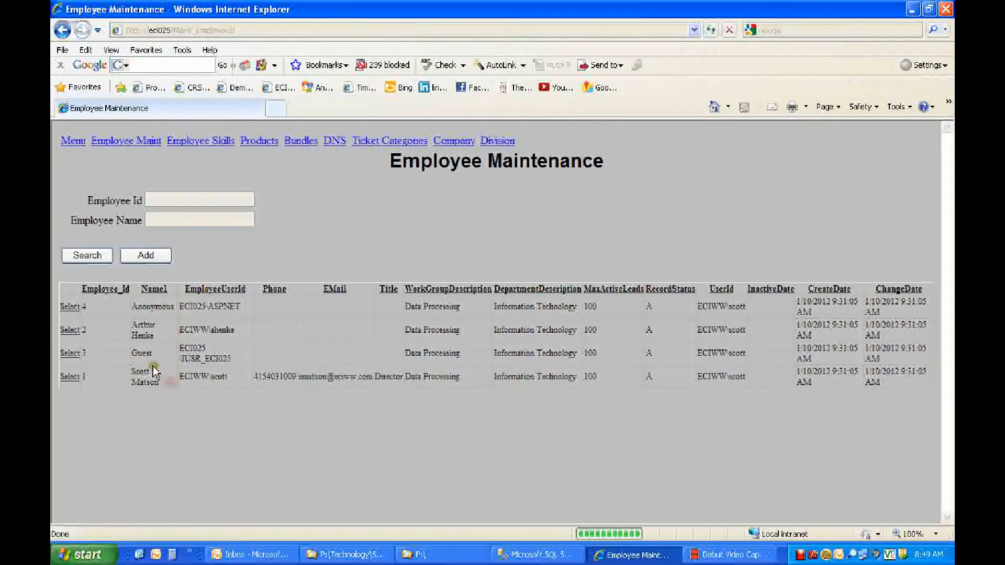
click(70, 354)
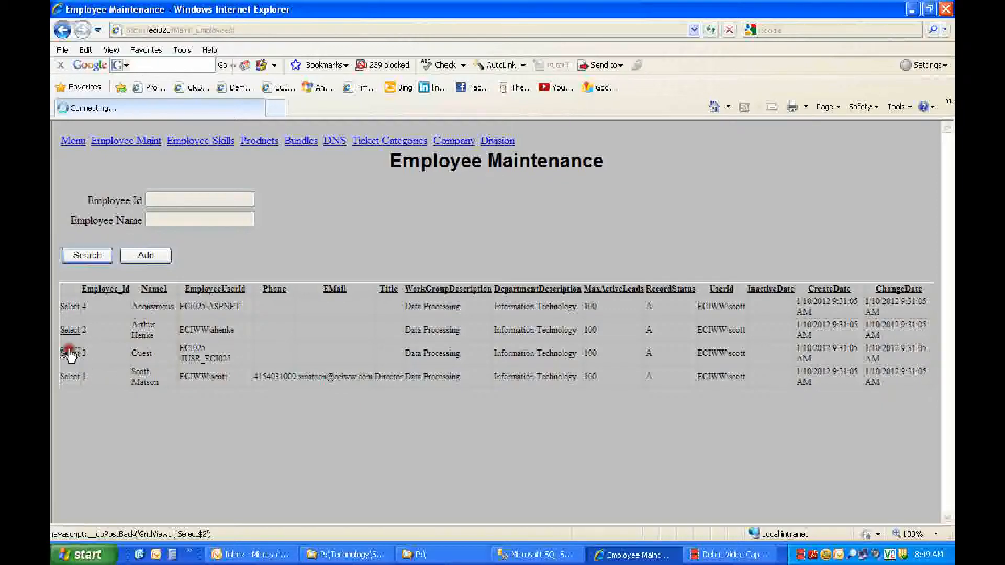
scroll(275, 358, down, 3)
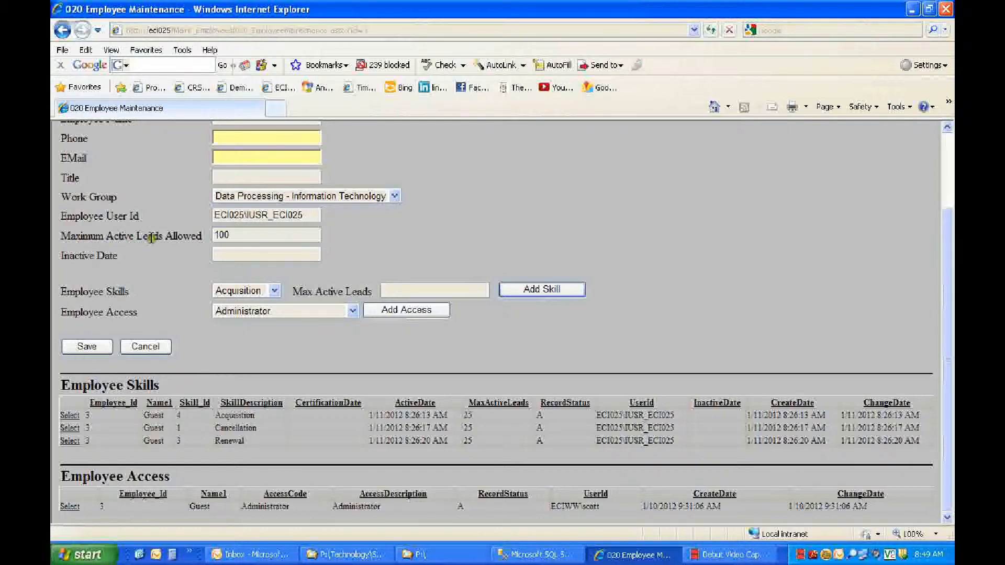
drag(236, 235, 186, 233)
text(50)
Add the UpSell skill with 25 max active leads to the Guest employee and check the skills list
click(274, 291)
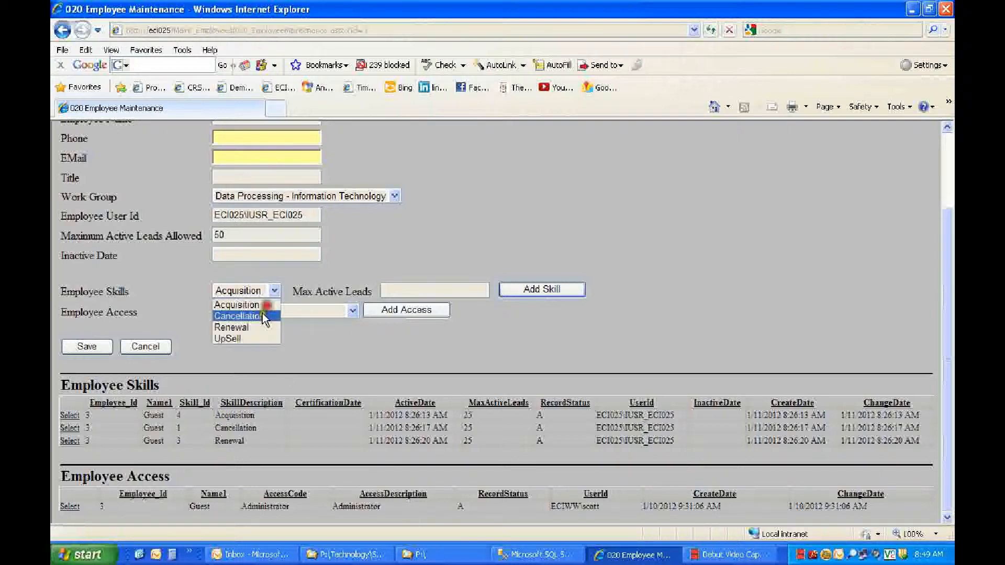
click(249, 336)
click(411, 293)
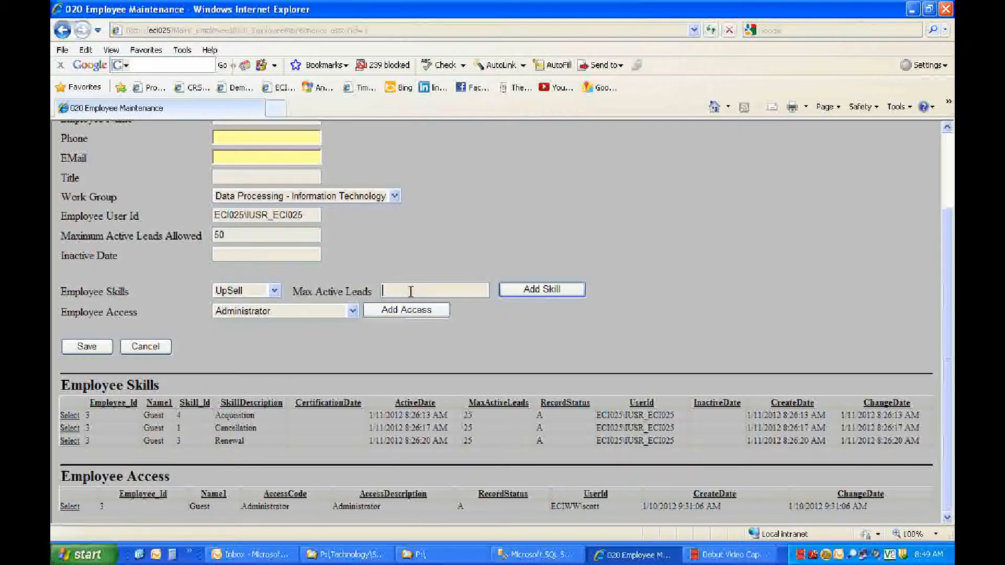
text(25)
click(544, 290)
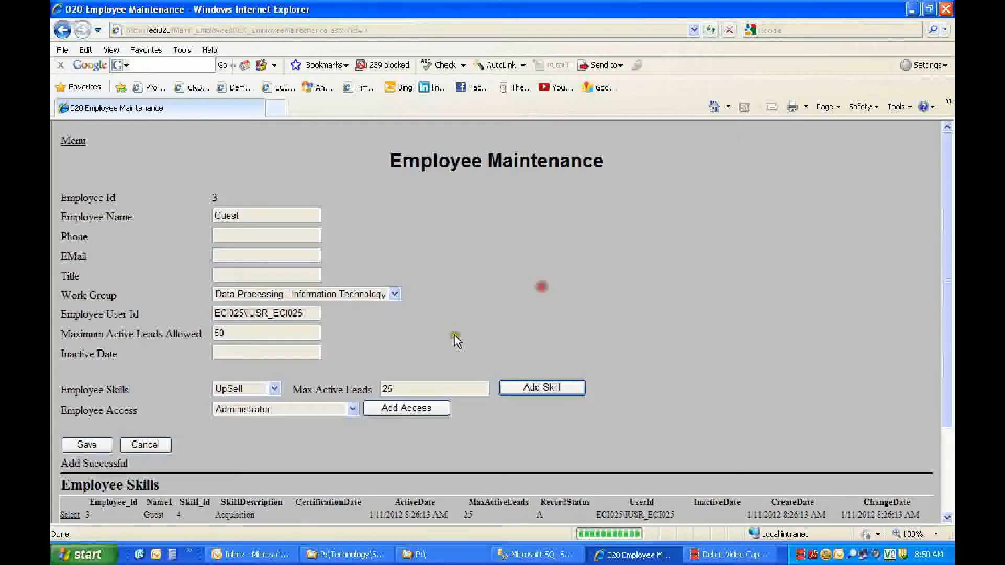
scroll(455, 337, down, 2)
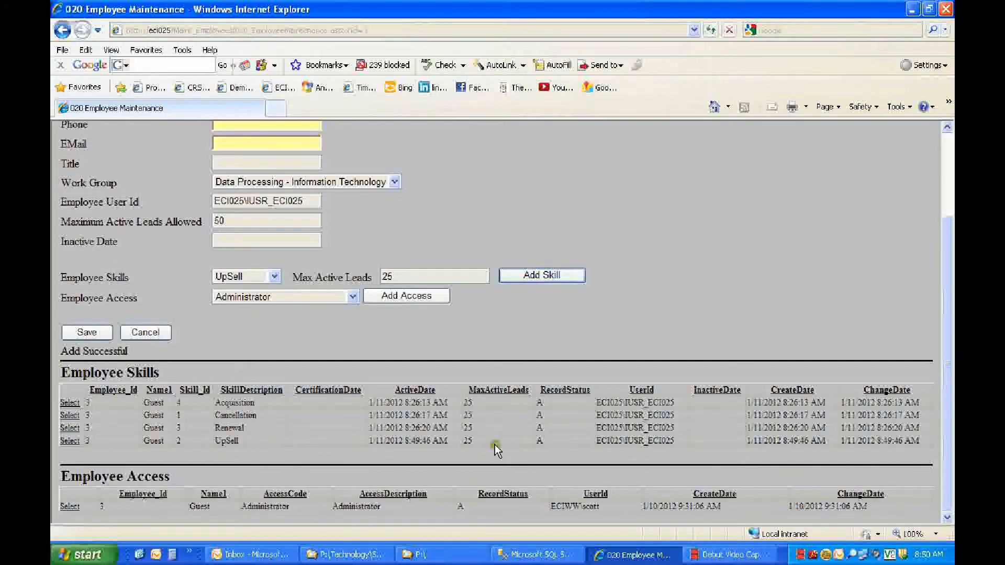
drag(470, 442, 457, 442)
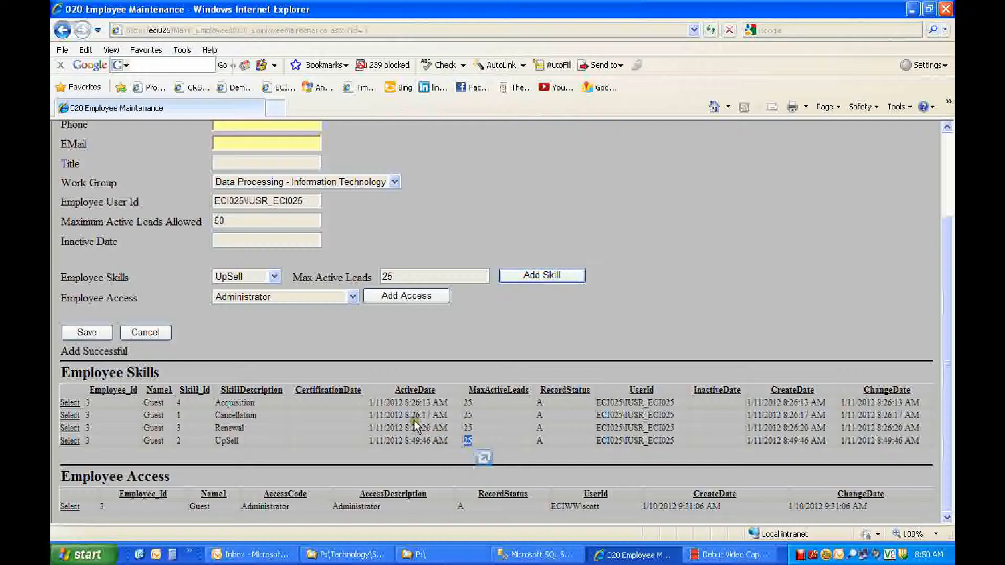
click(350, 427)
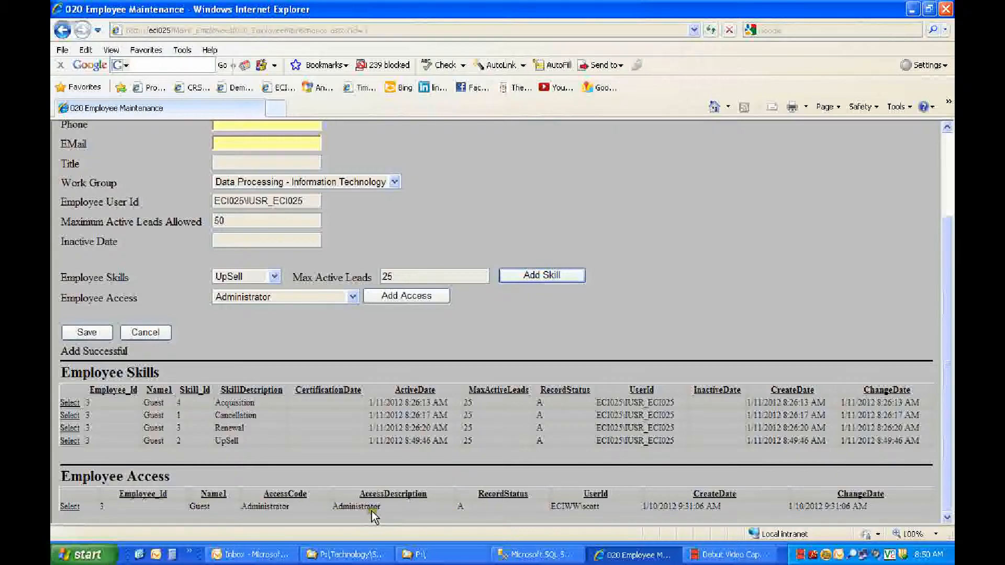
Return to the main menu and look over the available system modules
scroll(381, 403, up, 1)
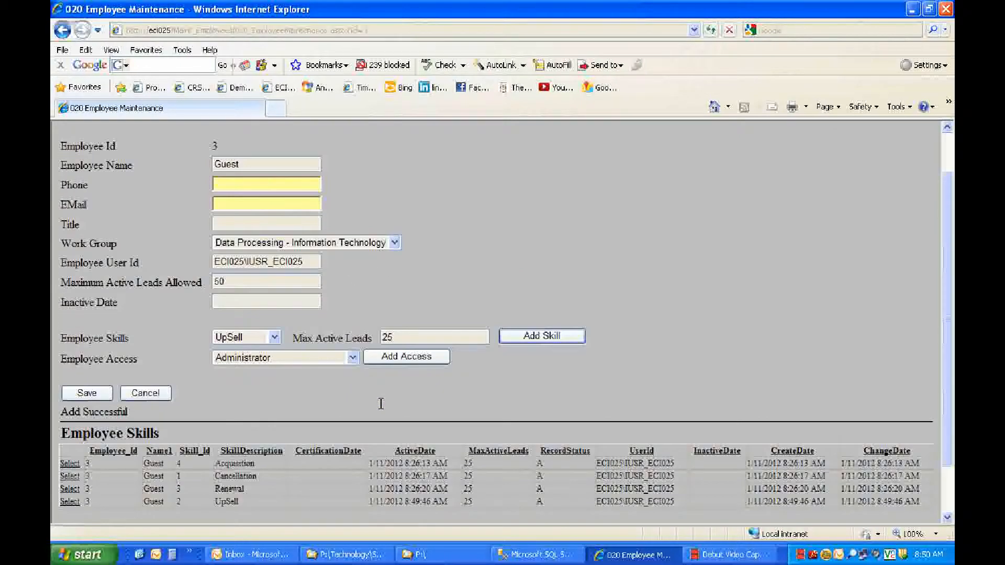
scroll(381, 403, up, 1)
click(65, 140)
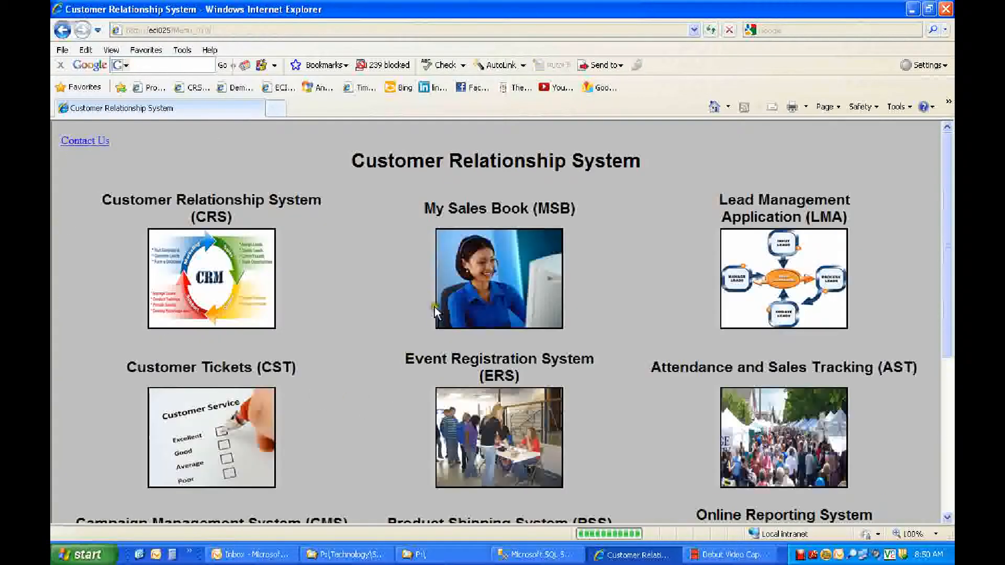
scroll(313, 396, down, 5)
scroll(312, 399, up, 2)
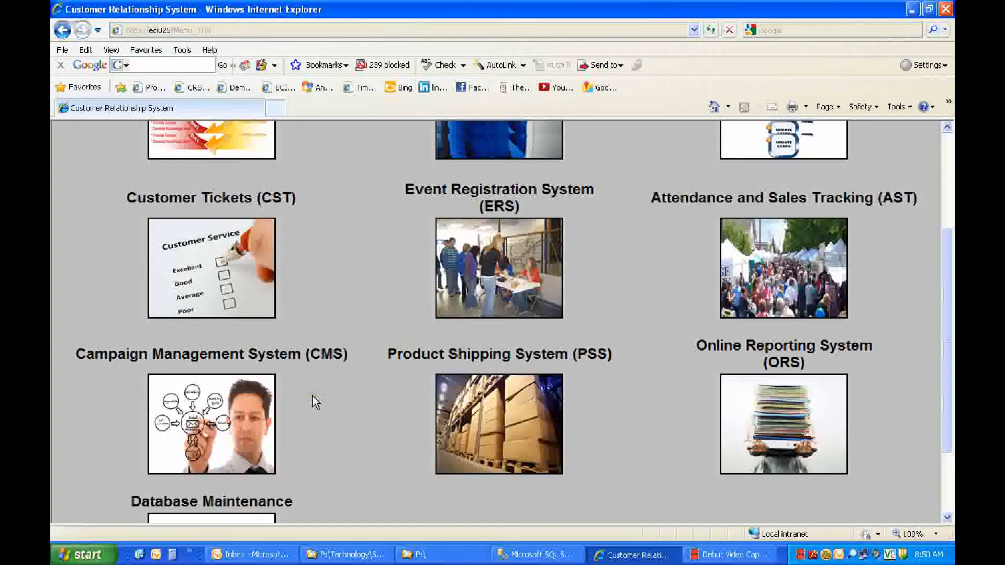
scroll(312, 397, up, 3)
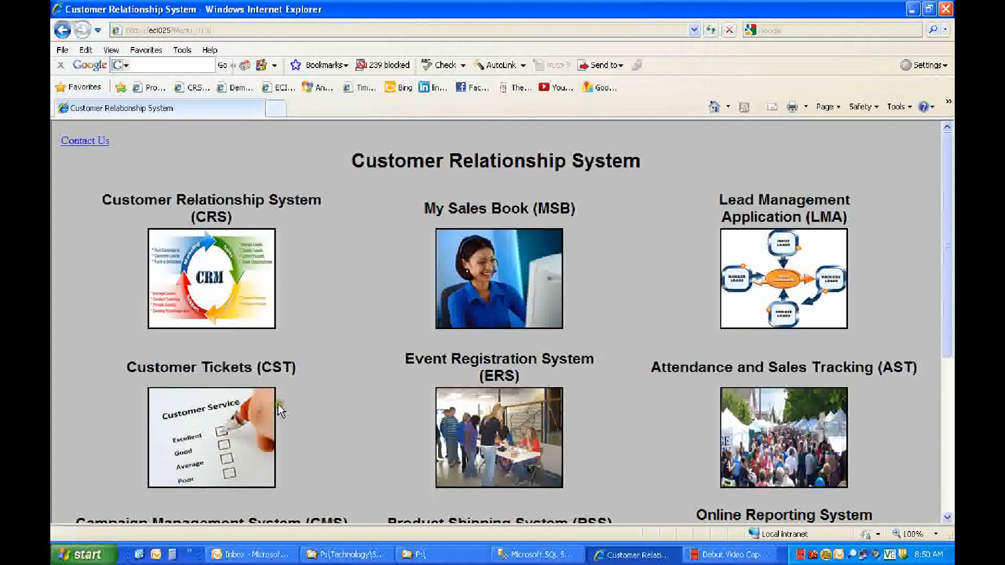
scroll(280, 411, down, 5)
scroll(278, 406, up, 5)
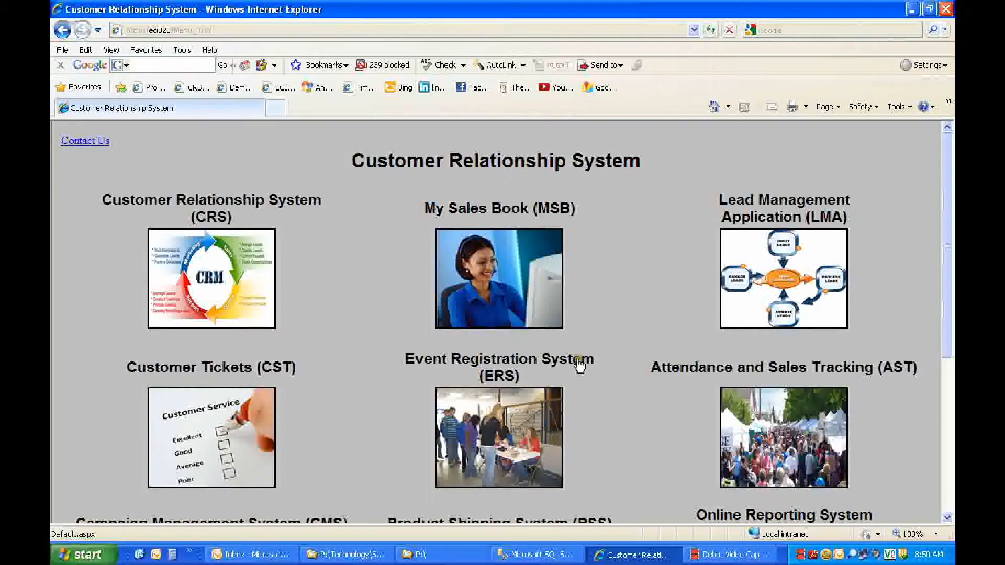
Open the Renewal Campaign batch in the Lead Management Application and open its first lead
click(783, 261)
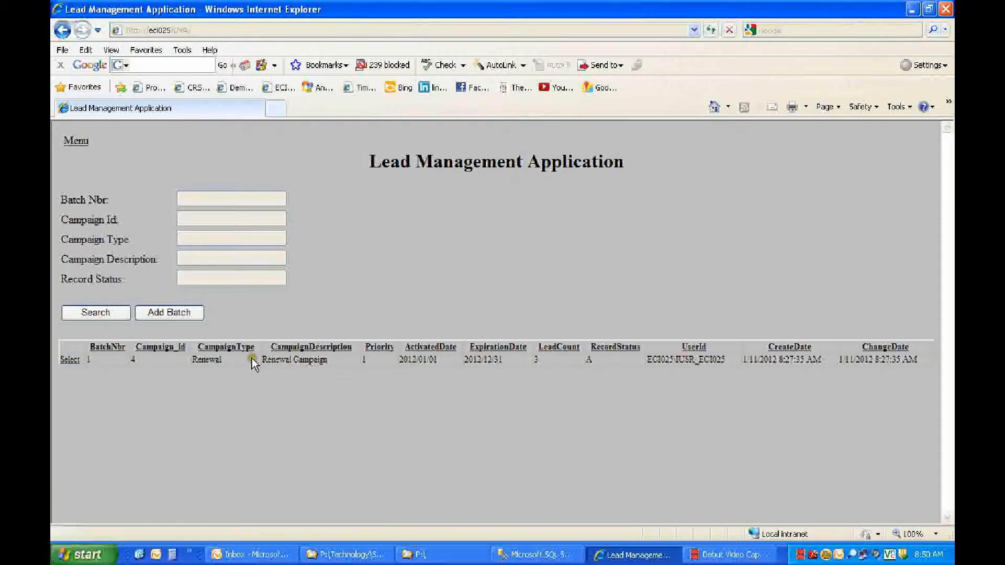
click(70, 360)
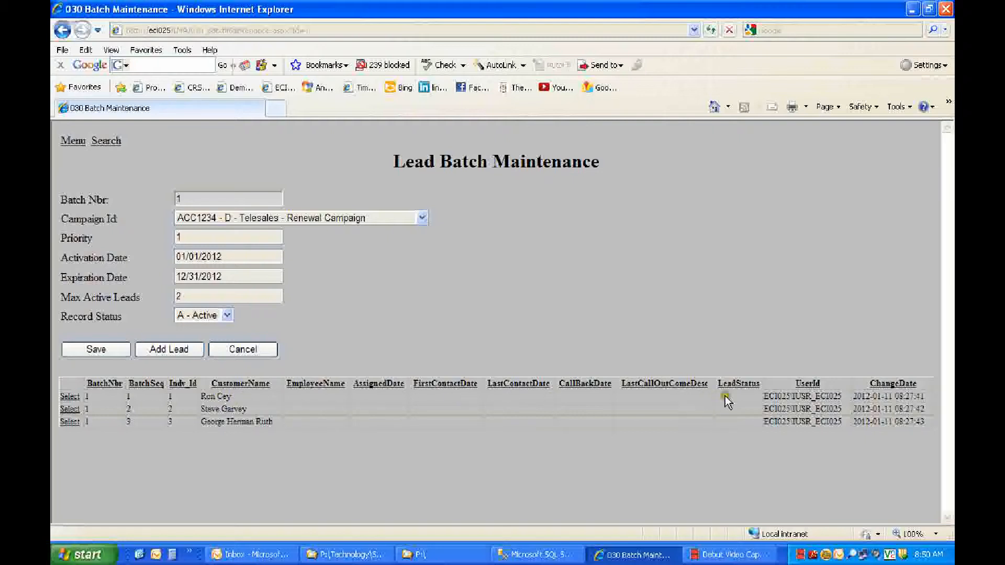
click(71, 397)
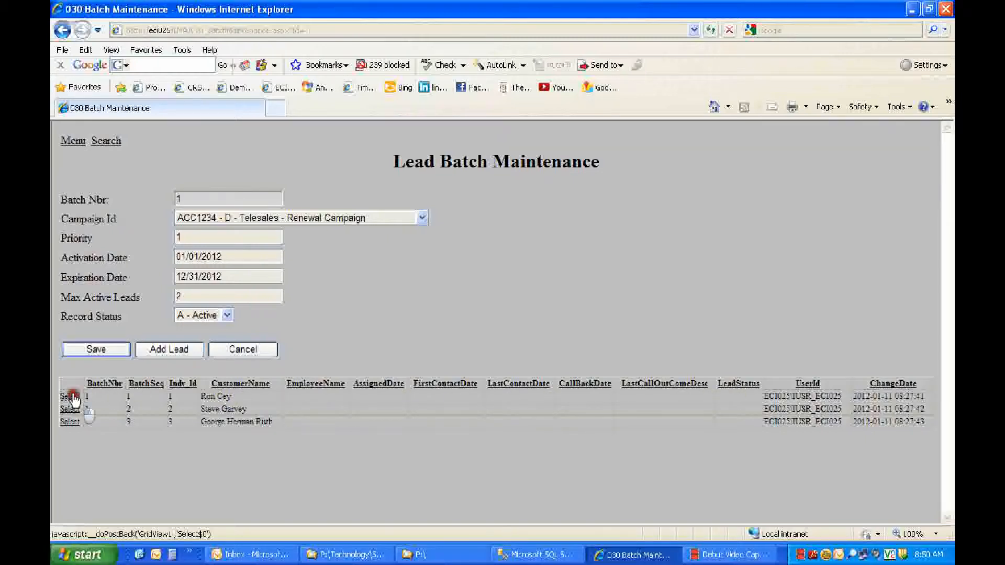
Review the lead's employee and last call outcome options, and cancel out of the lead and its batch without changes
click(575, 216)
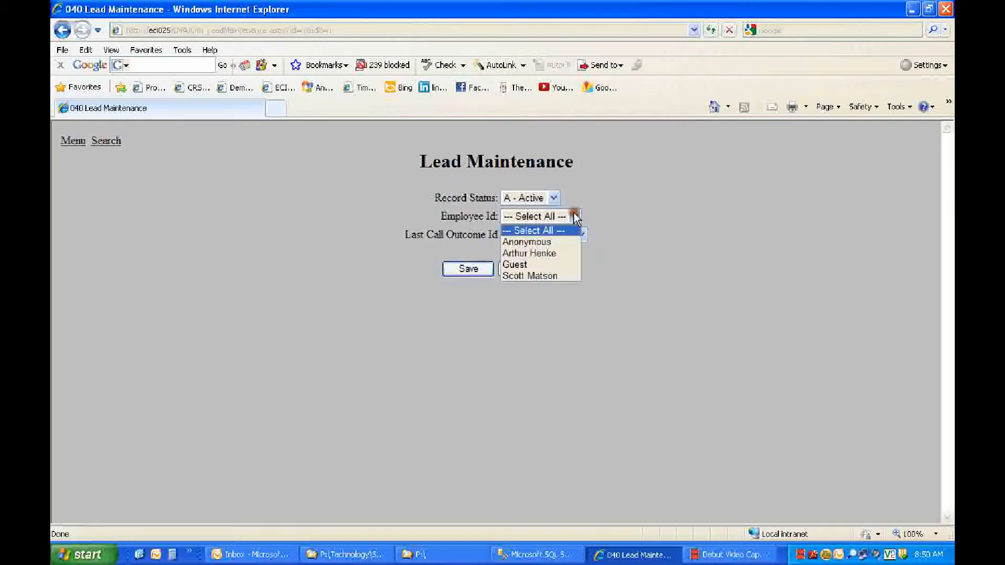
click(575, 216)
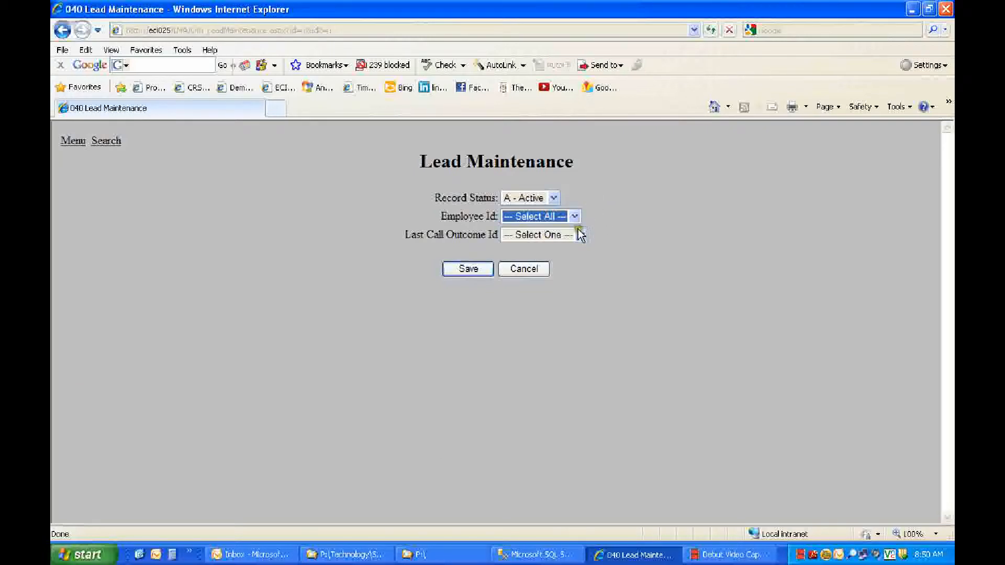
click(580, 235)
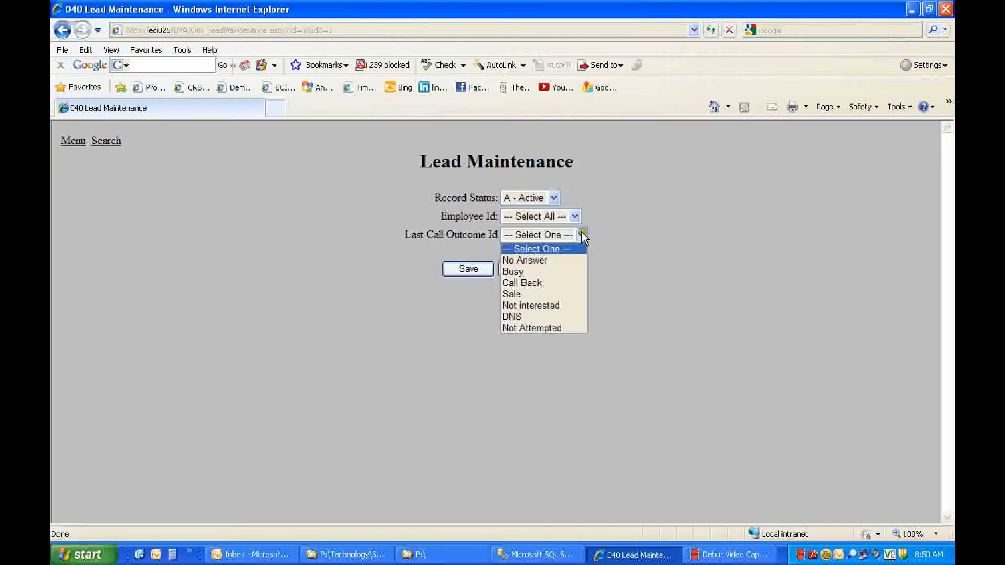
click(582, 237)
click(529, 270)
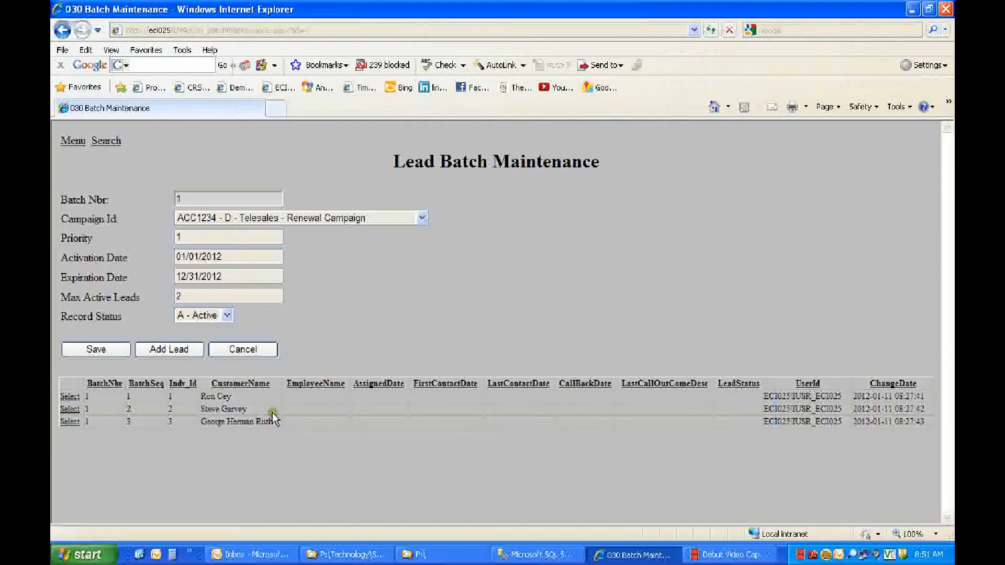
click(250, 350)
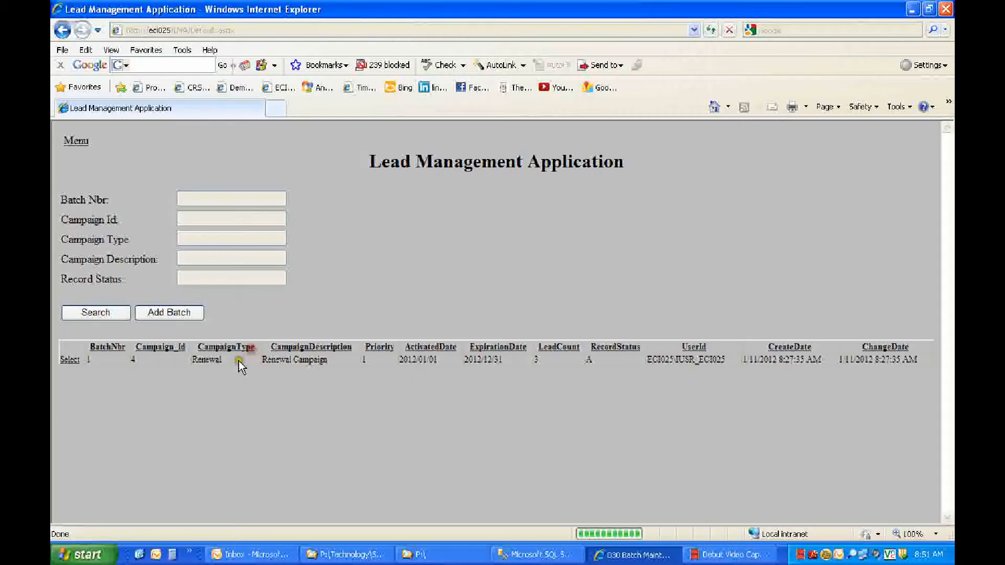
Return to the main menu, open My Sales Book and get a new lead
click(76, 141)
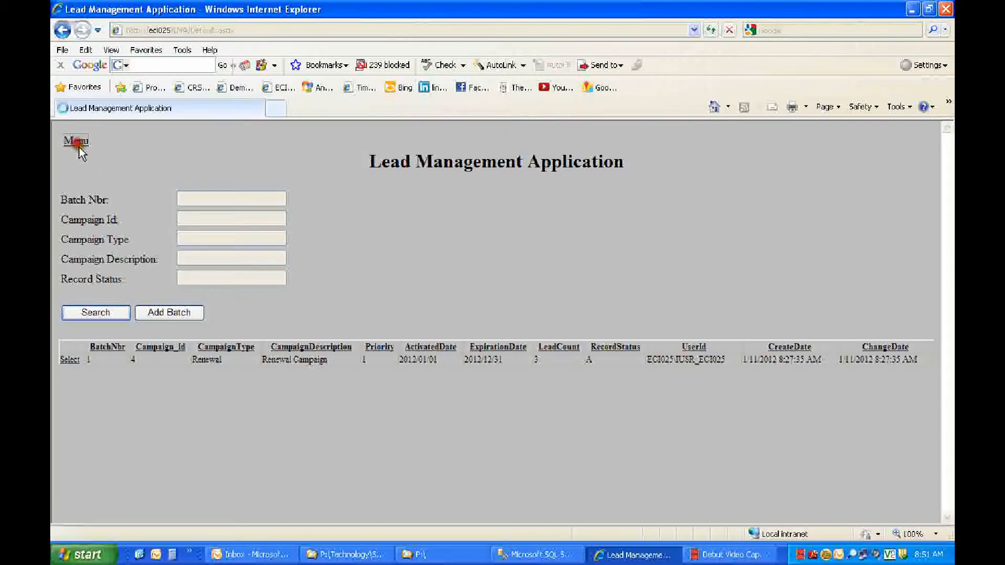
click(514, 272)
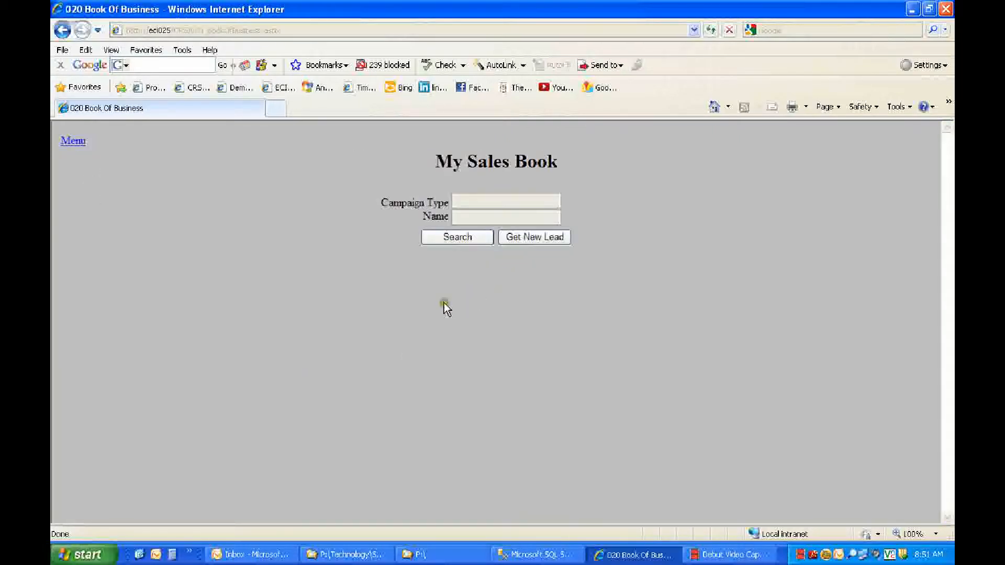
click(534, 237)
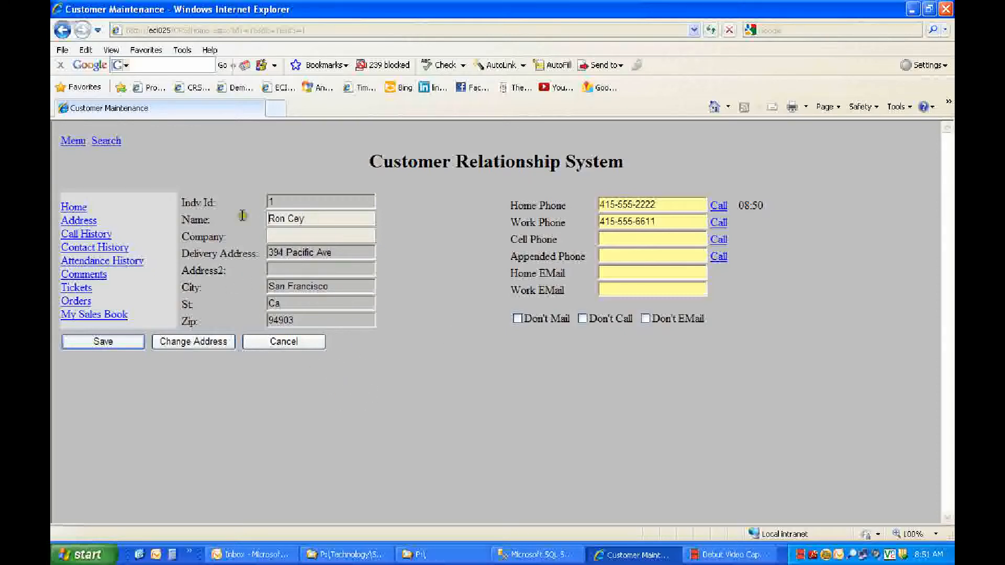
Call the lead's home phone, set the call outcome to Busy, check the call back date and hang up
click(718, 206)
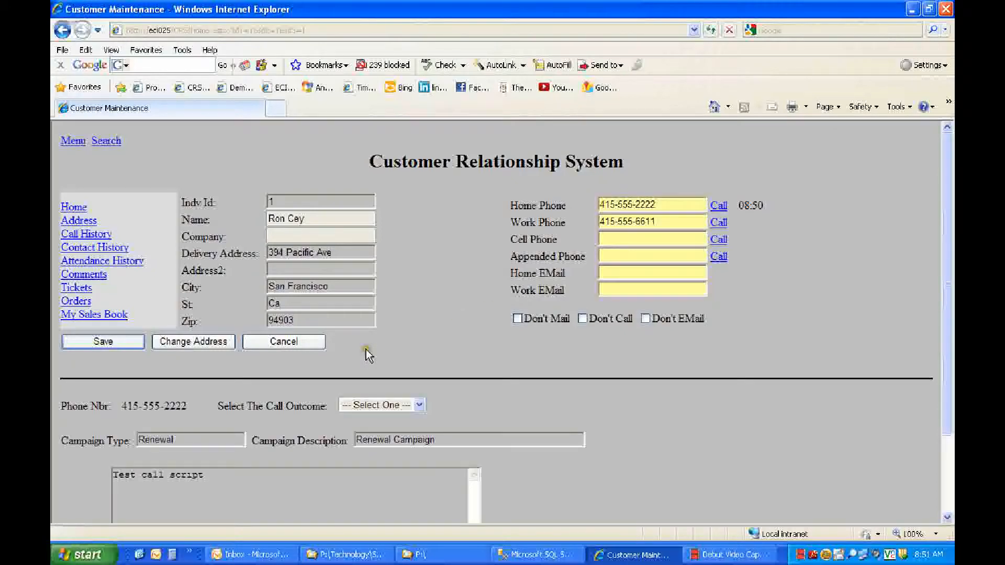
scroll(366, 351, down, 3)
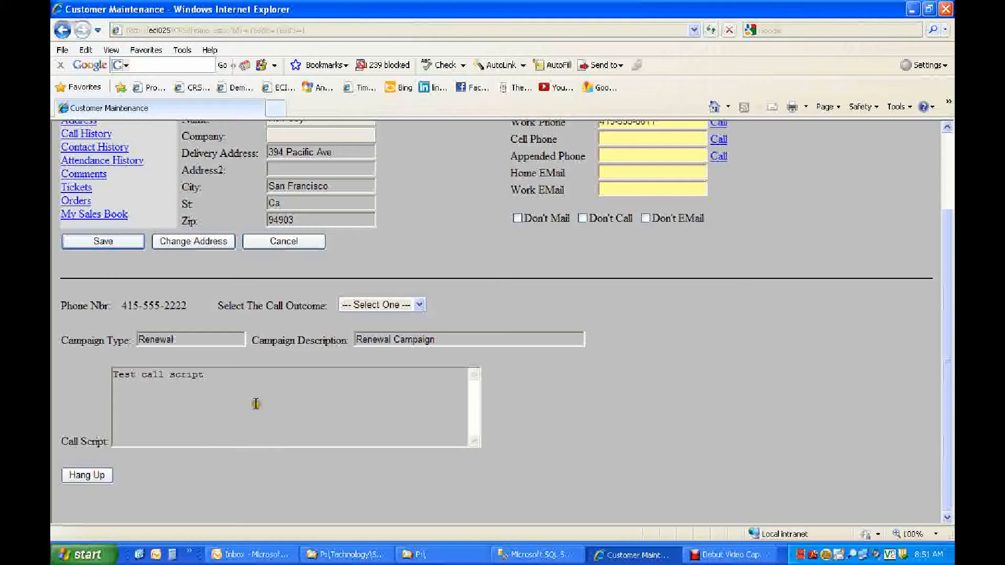
click(418, 305)
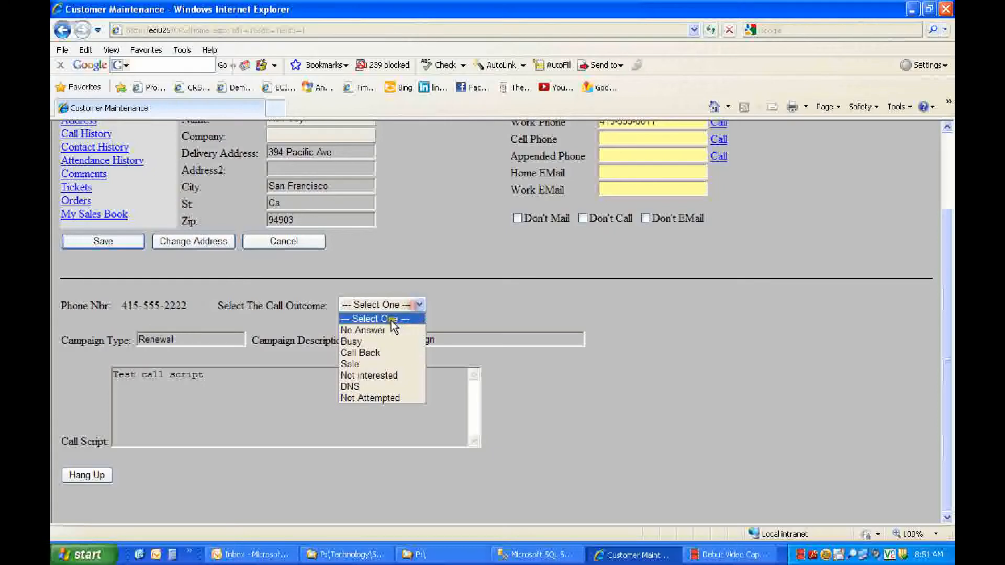
click(370, 339)
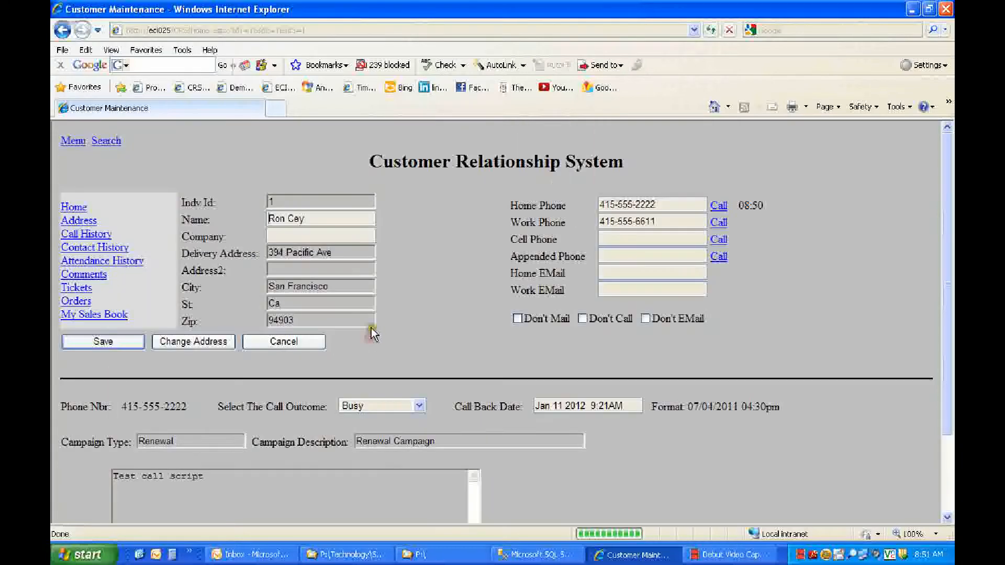
drag(646, 407, 510, 407)
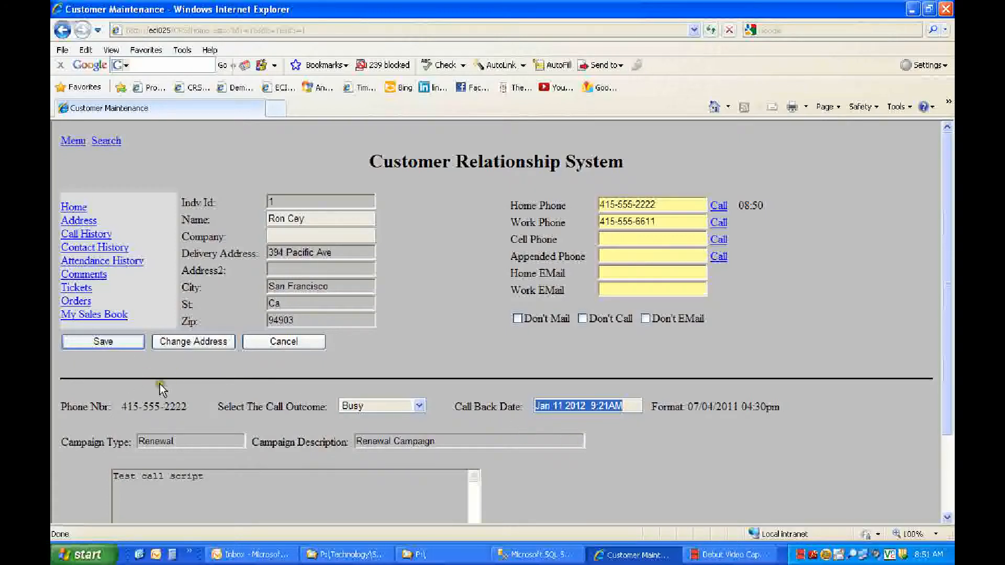
scroll(159, 388, down, 3)
click(84, 476)
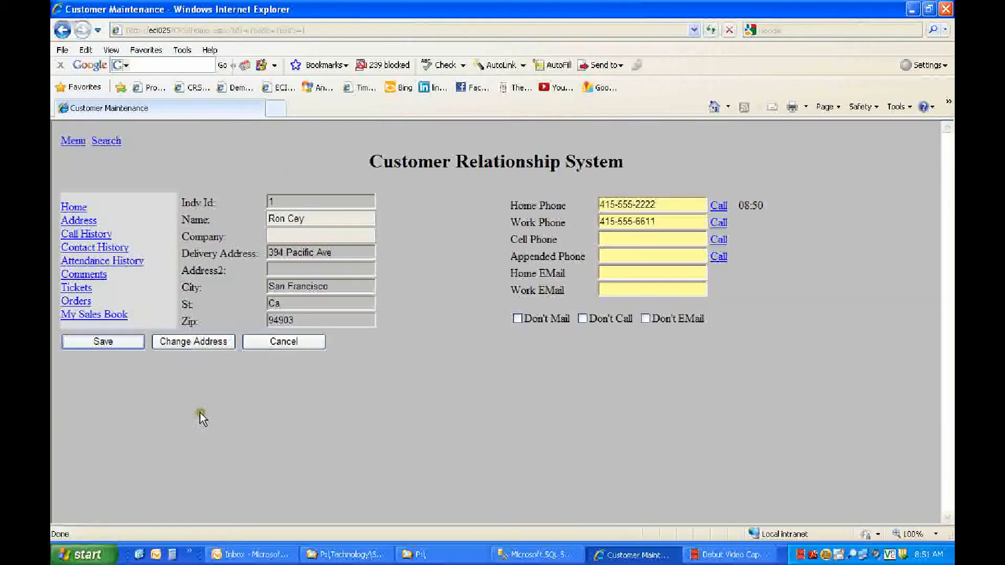
Check the customer's call history and the lead's entry in My Sales Book
click(93, 234)
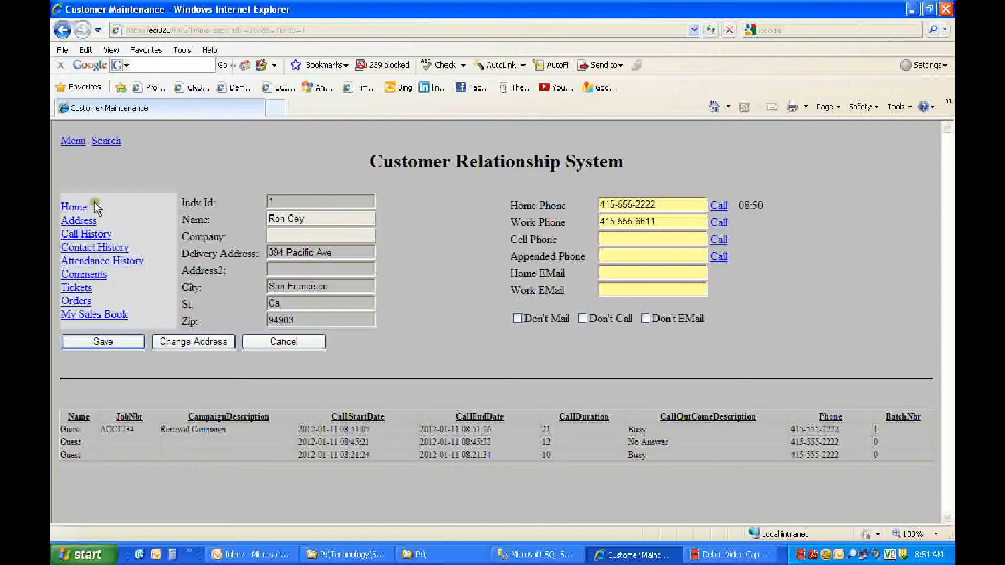
click(107, 313)
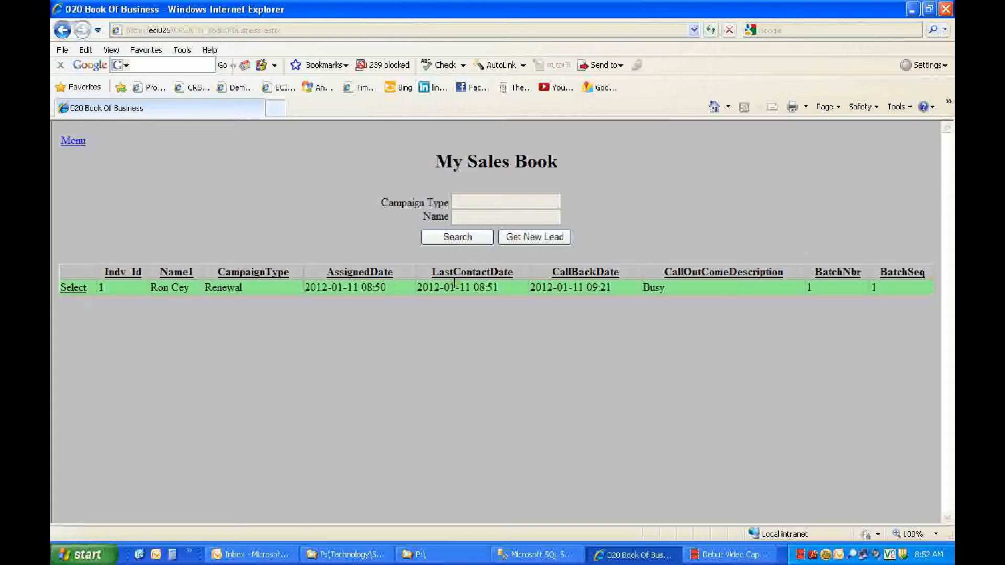
Get another new lead, call its home phone and hang up with the call outcome No Answer
click(550, 242)
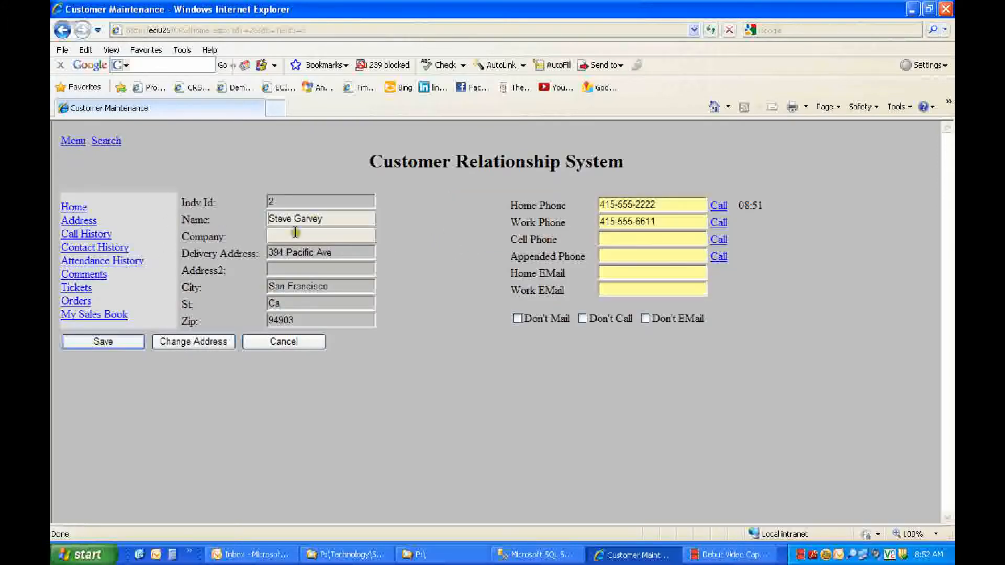
click(718, 205)
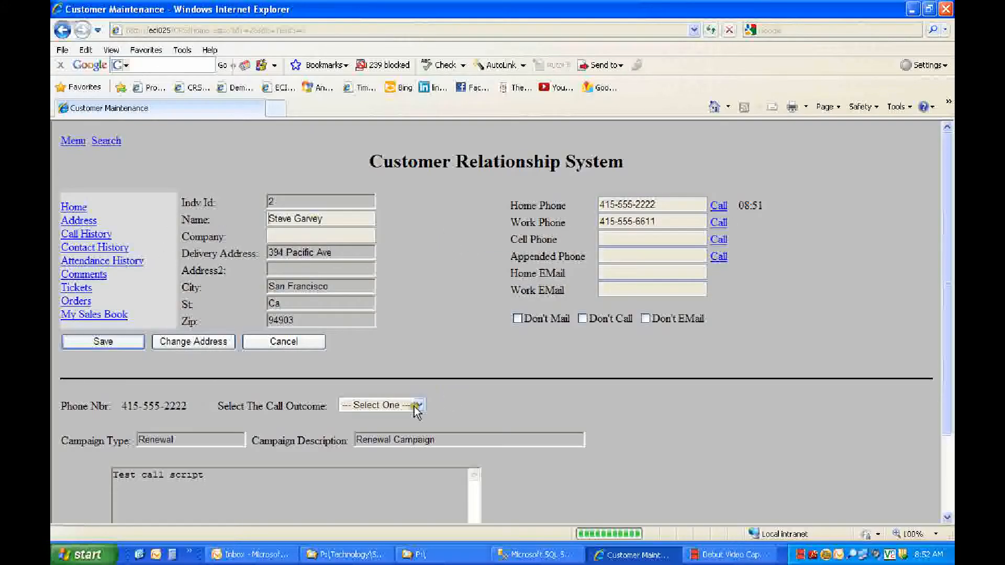
click(416, 405)
click(386, 430)
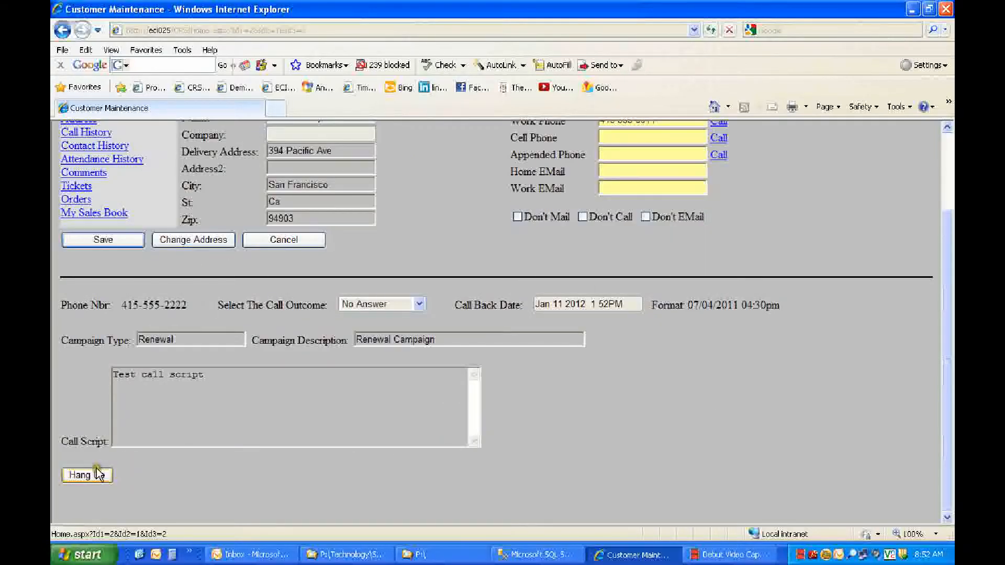
click(98, 474)
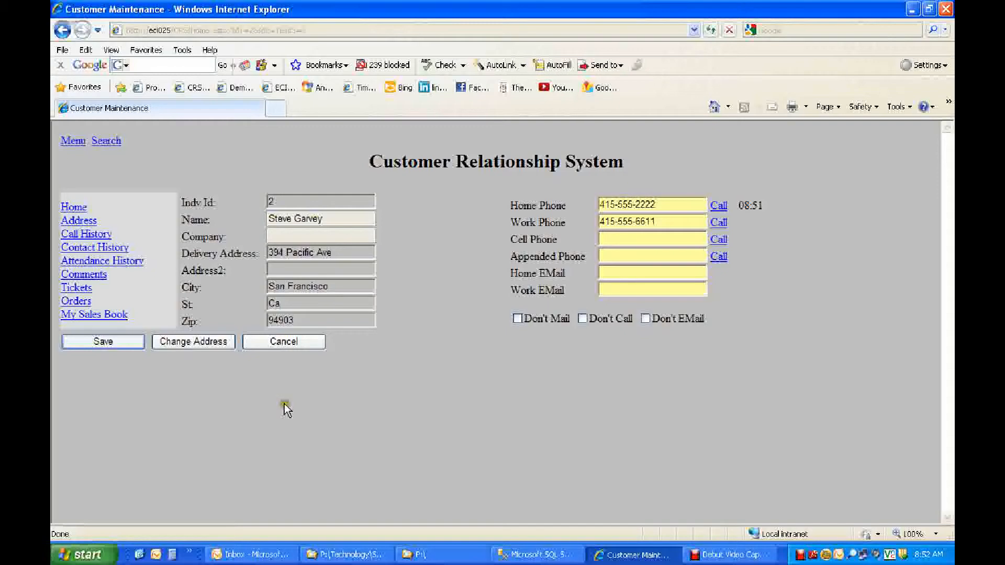
Return to My Sales Book, try to get a third new lead and read the response
click(112, 315)
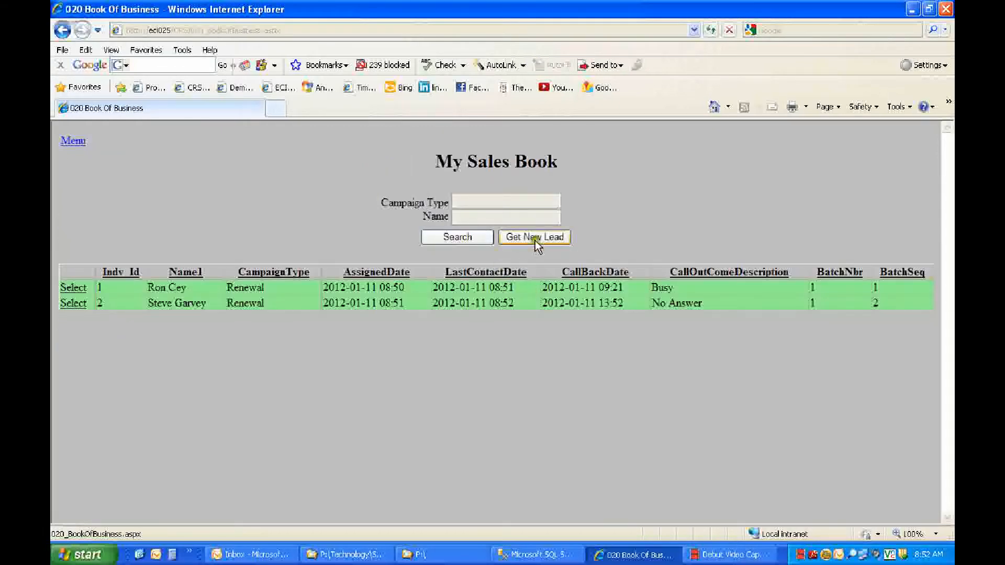
click(546, 240)
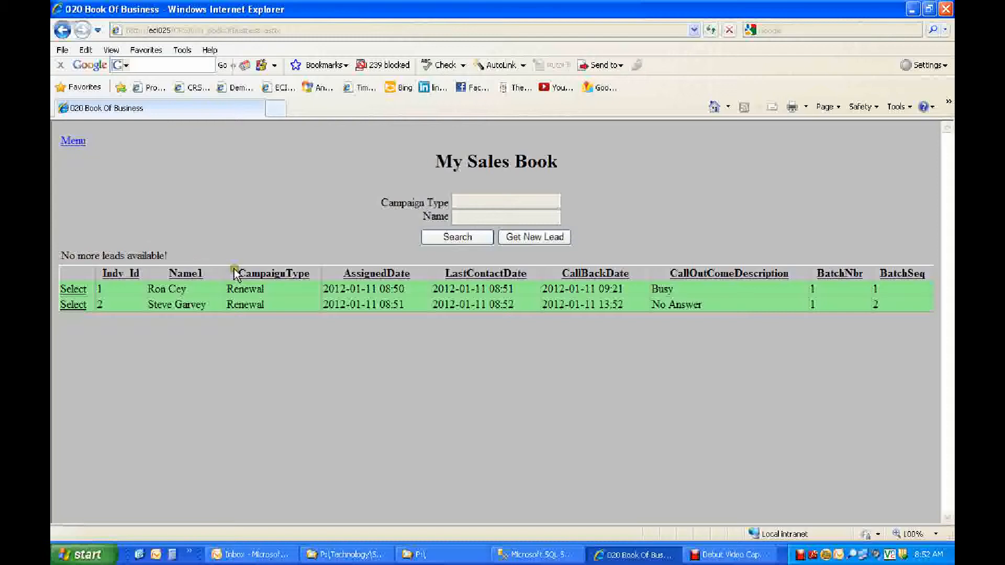
drag(170, 256, 61, 256)
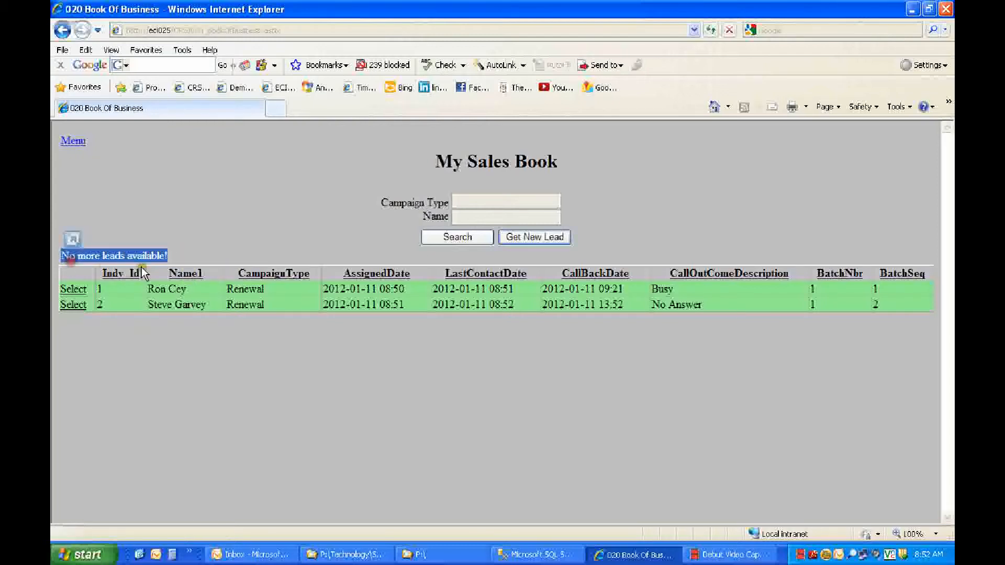
Reopen the Renewal Campaign batch in the Lead Management Application, review its lead assignments and Max Active Leads setting, and cancel out
click(74, 142)
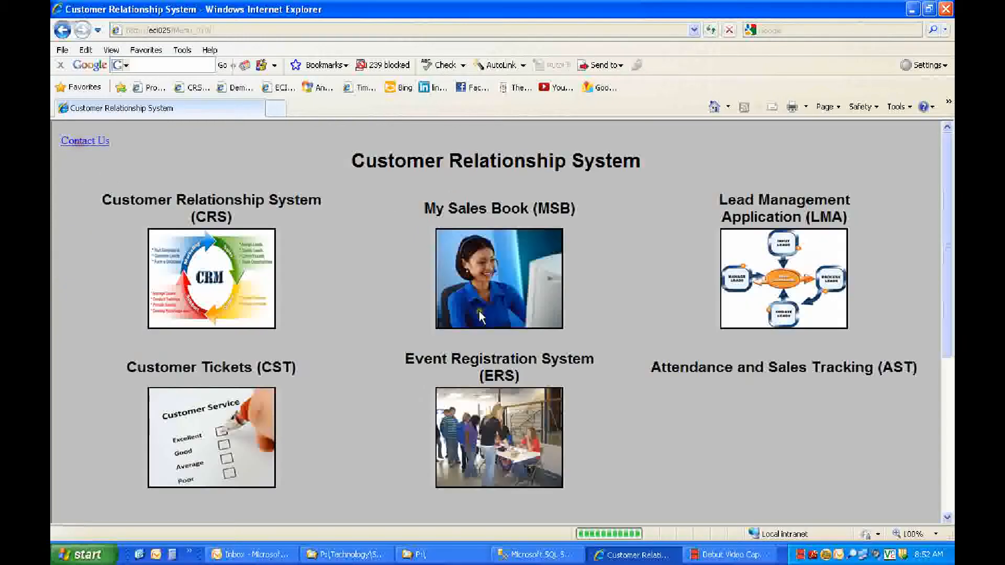
click(753, 274)
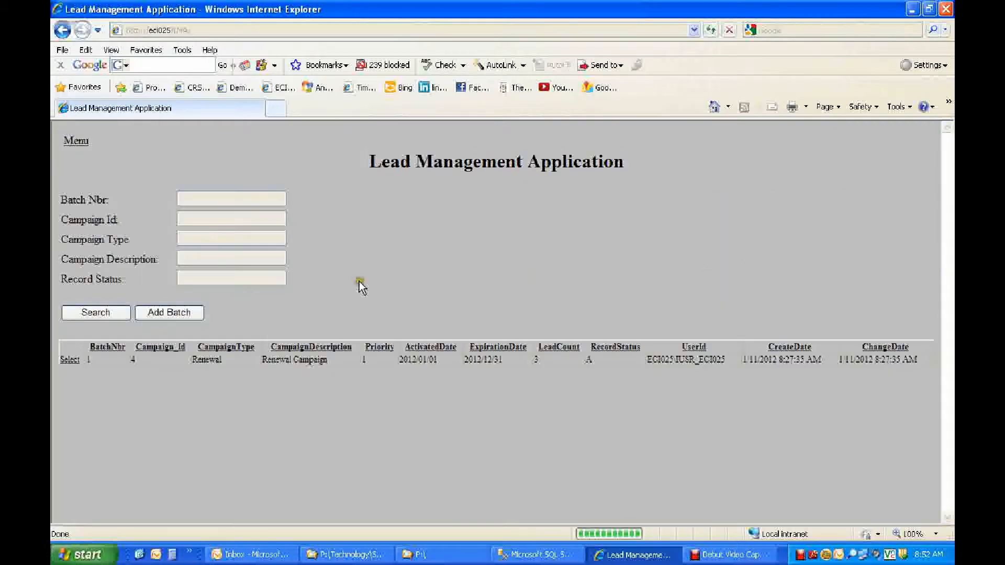
click(71, 360)
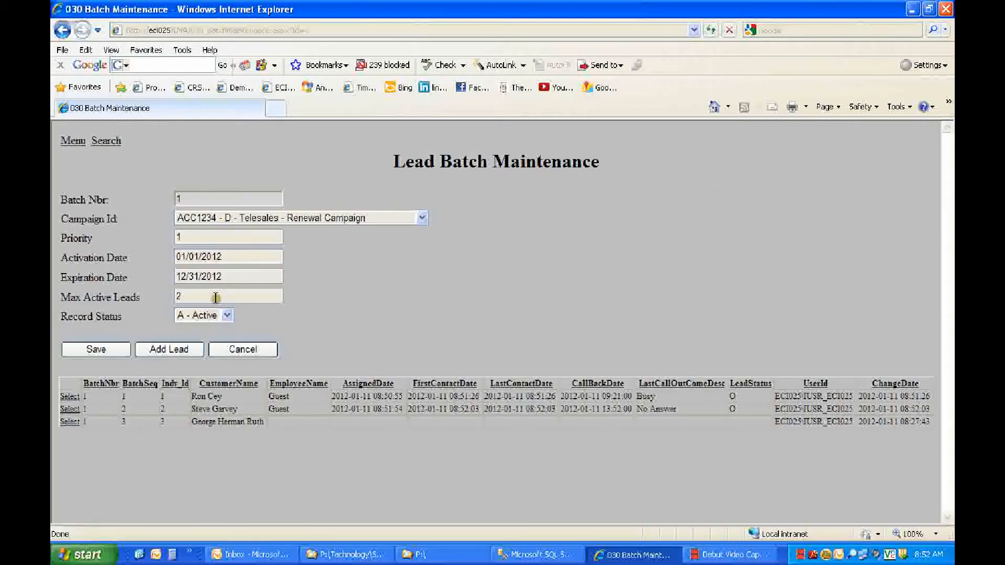
click(204, 297)
double_click(203, 297)
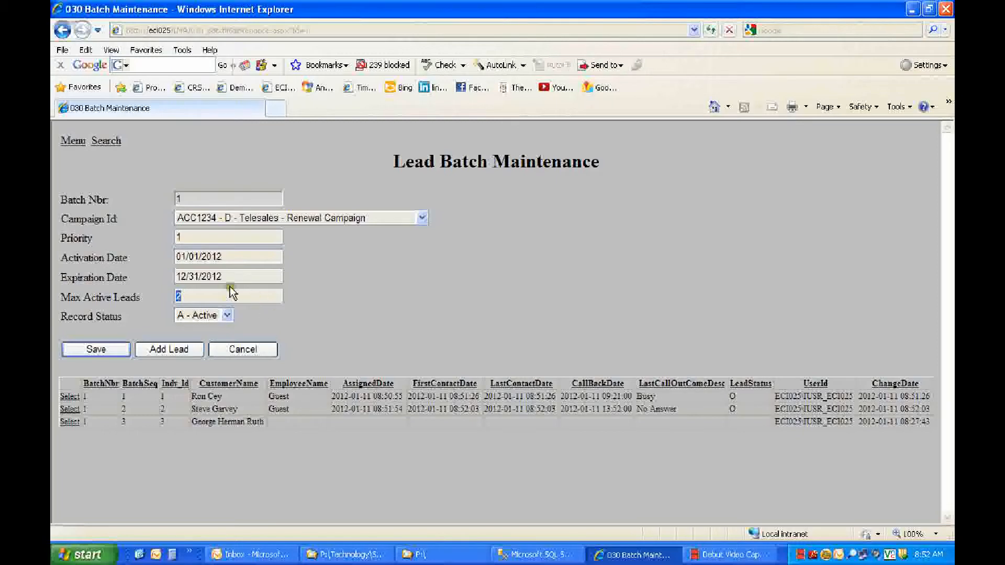
click(243, 349)
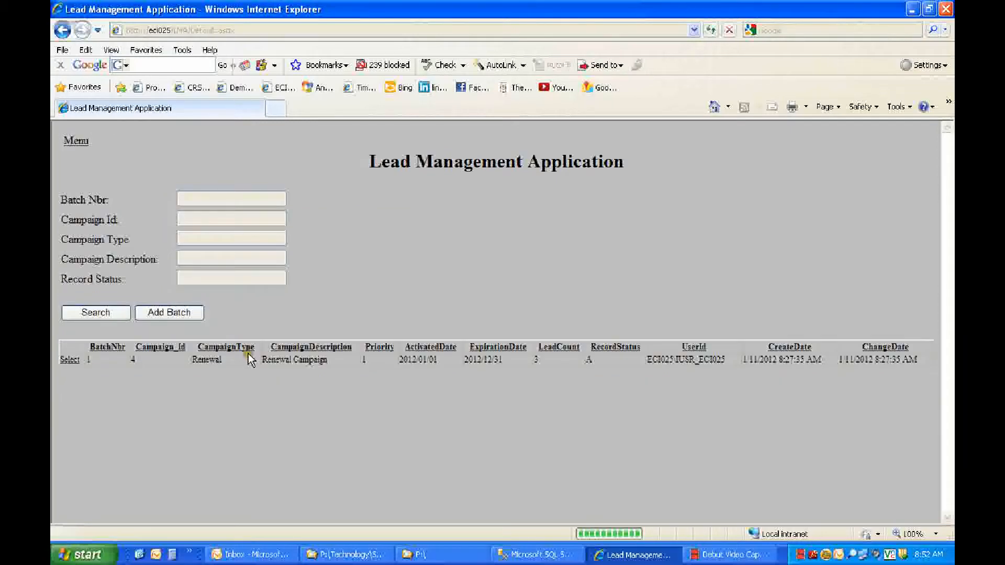
Go back to the main menu and review the full range of system modules
click(77, 142)
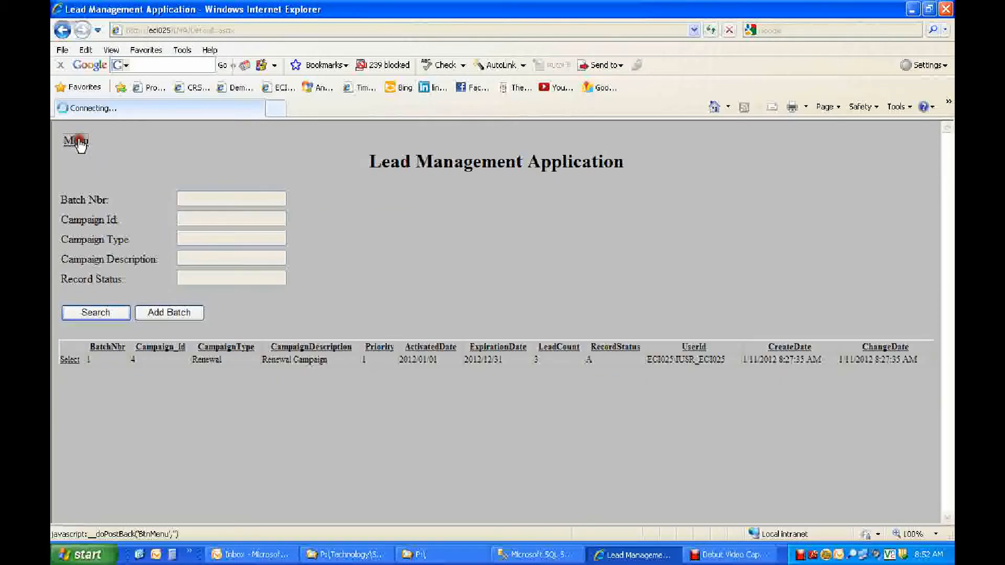
scroll(517, 288, down, 3)
scroll(517, 289, up, 3)
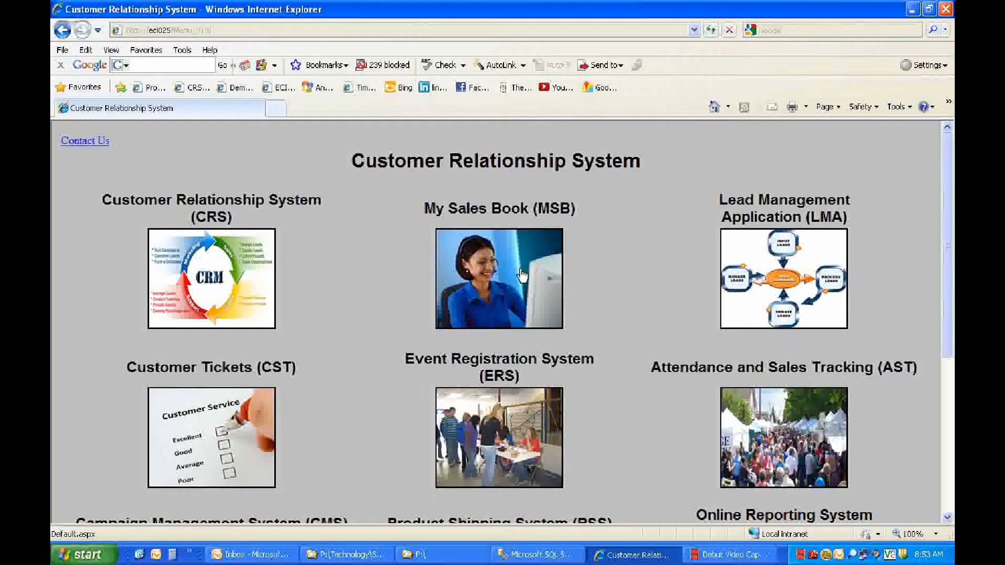
scroll(522, 276, down, 5)
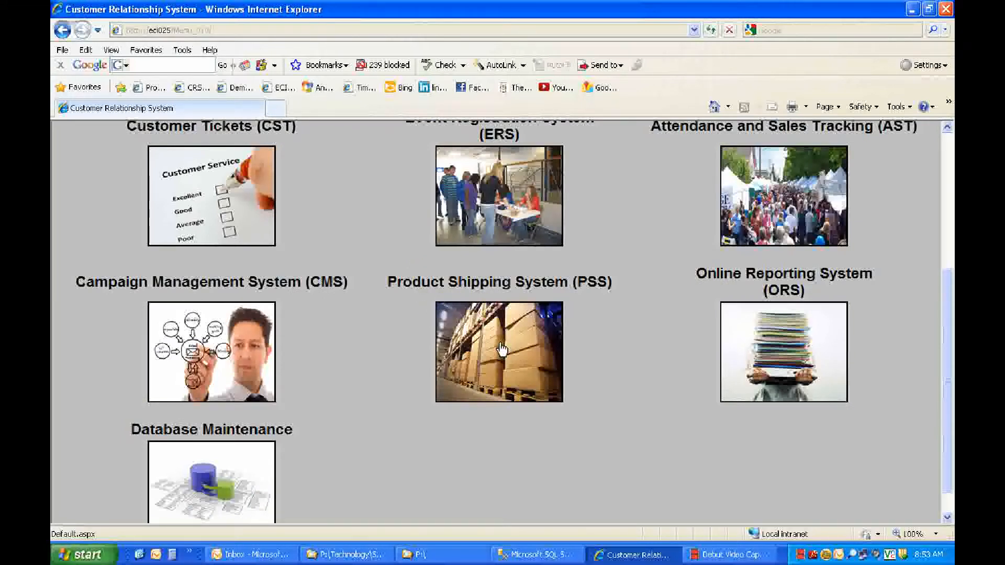
scroll(500, 348, up, 1)
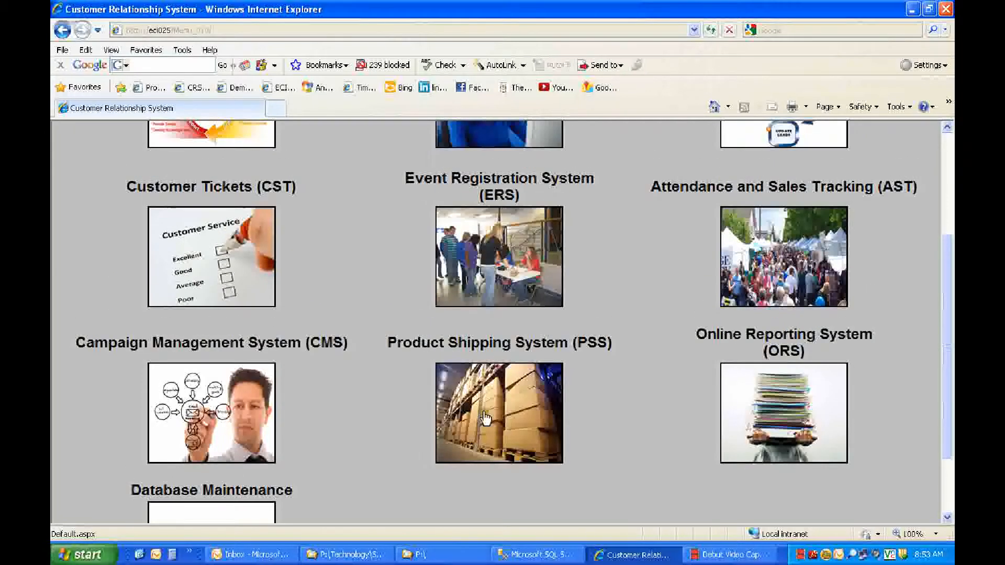
Open the Event Registration System, look over its registration form and return to the module menu
scroll(500, 407, up, 1)
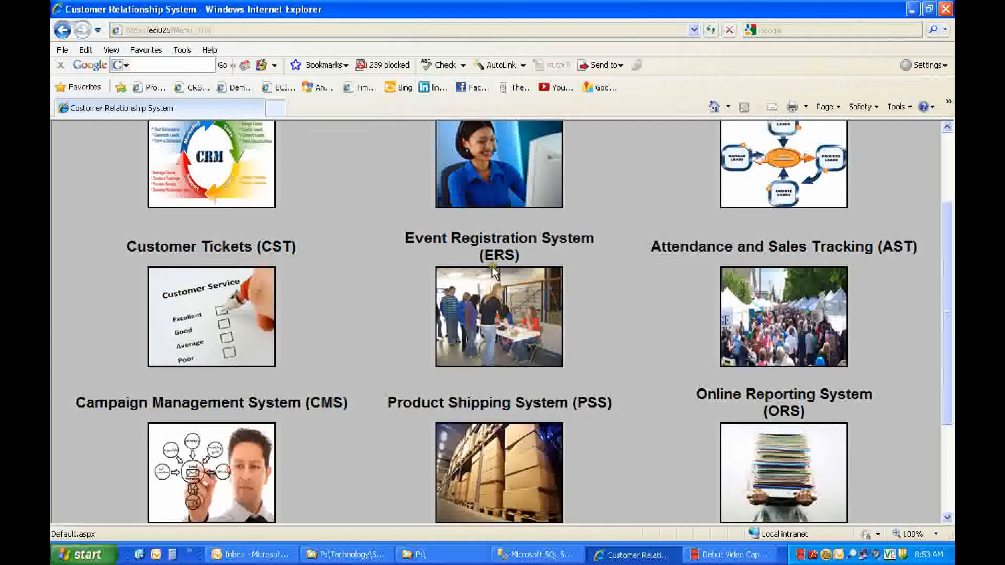
click(507, 309)
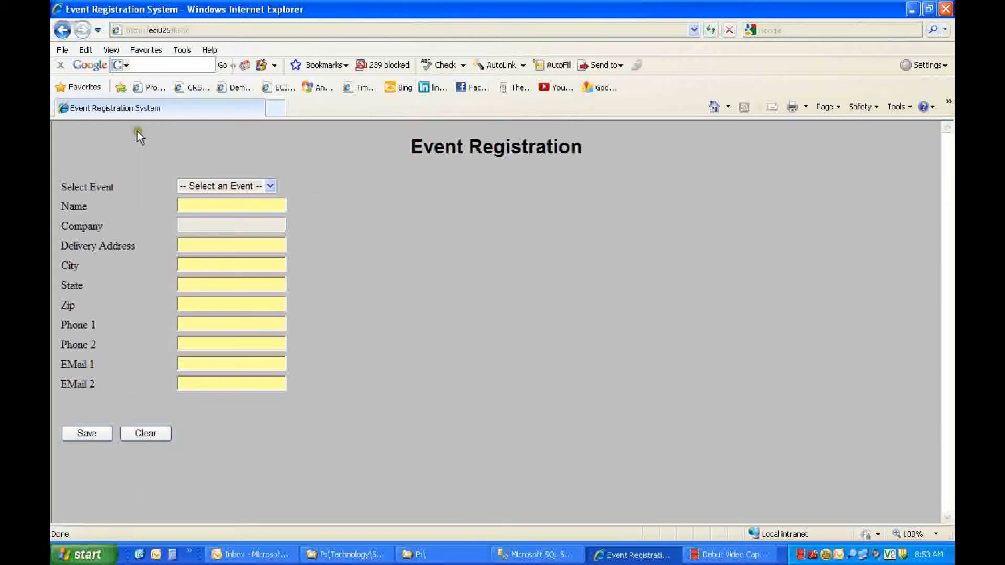
click(61, 29)
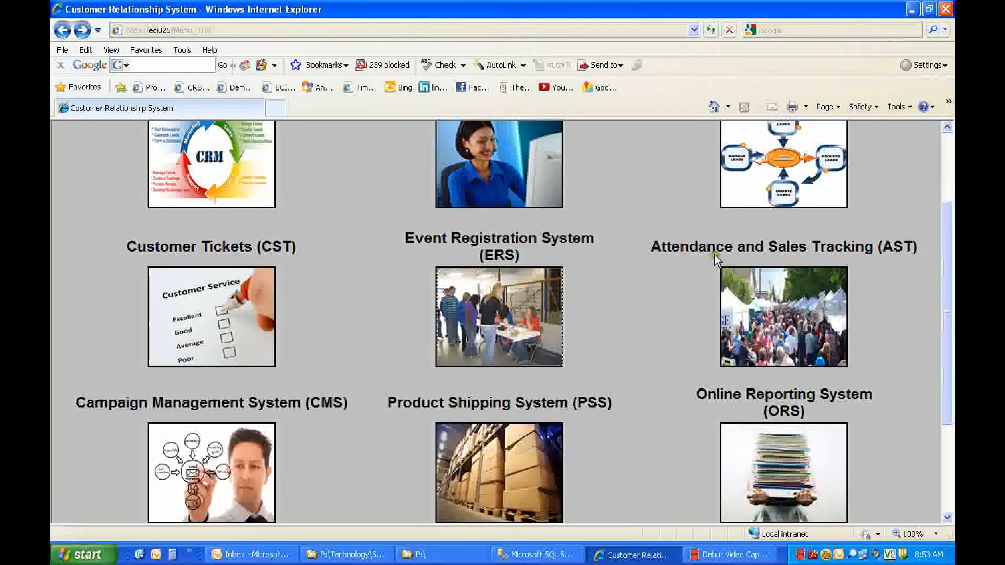
In Attendance and Sales Tracking, open the New York Hilton location record, review its detail and room sections, and return to the location search
scroll(792, 255, up, 2)
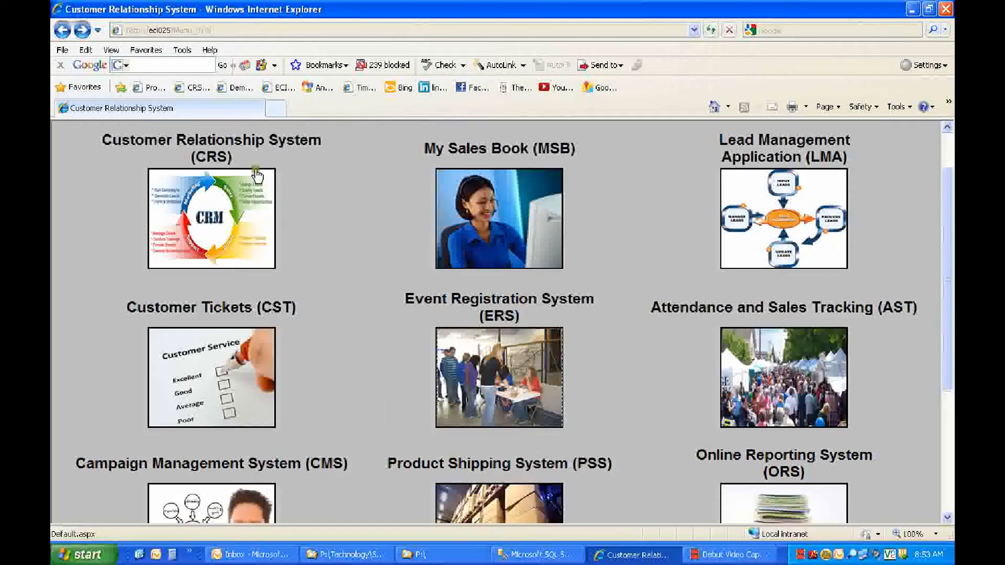
drag(195, 155, 221, 156)
click(246, 183)
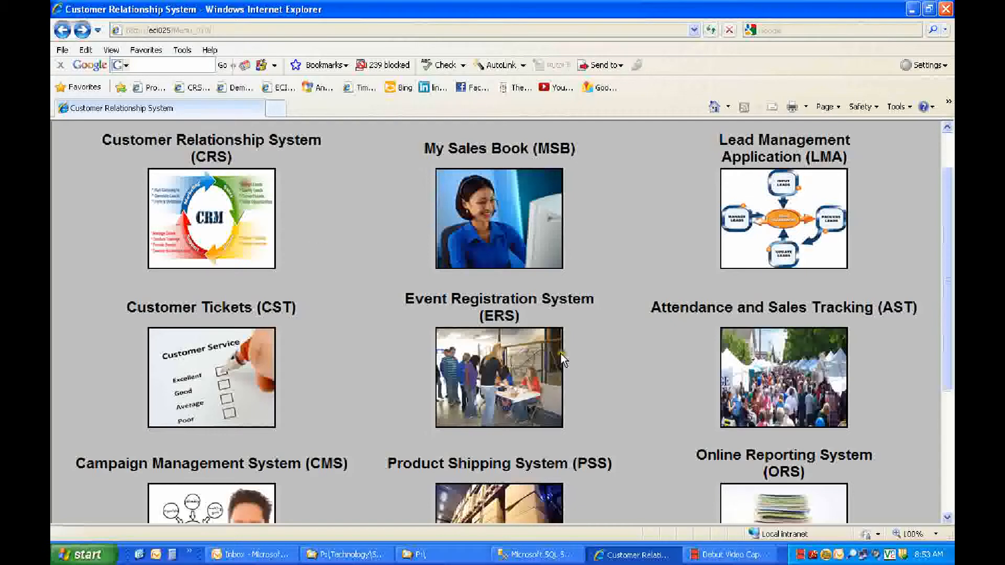
click(789, 382)
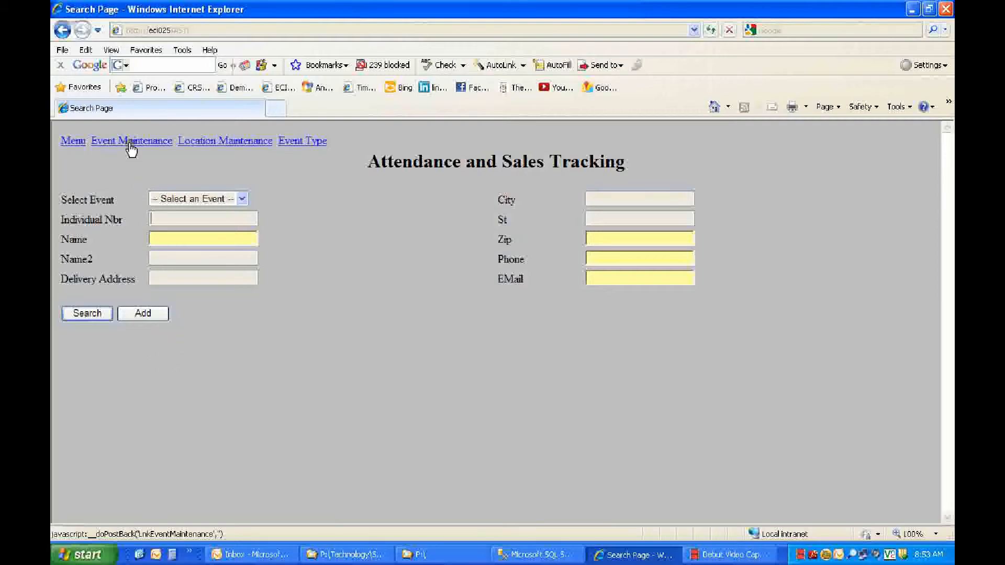
click(212, 146)
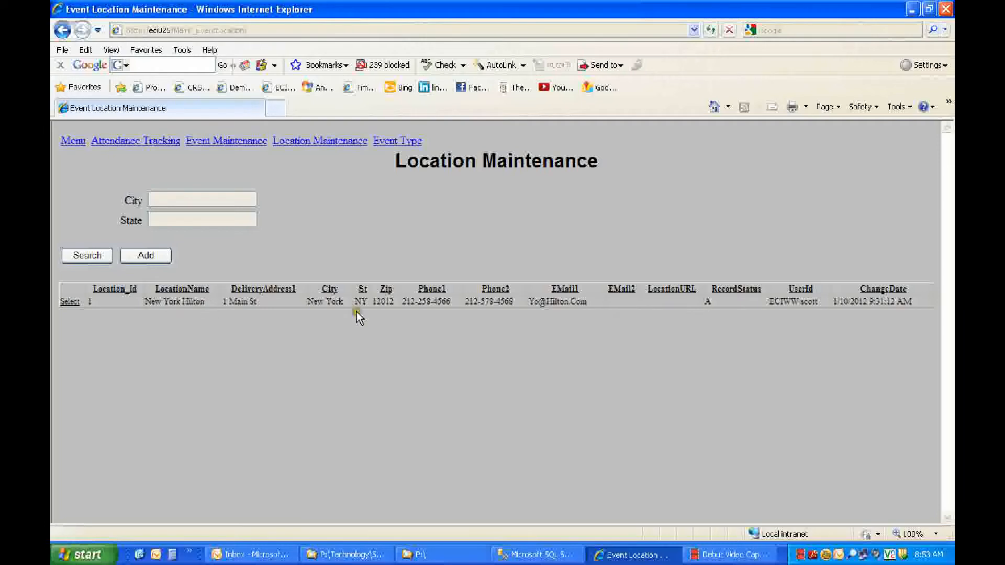
click(69, 302)
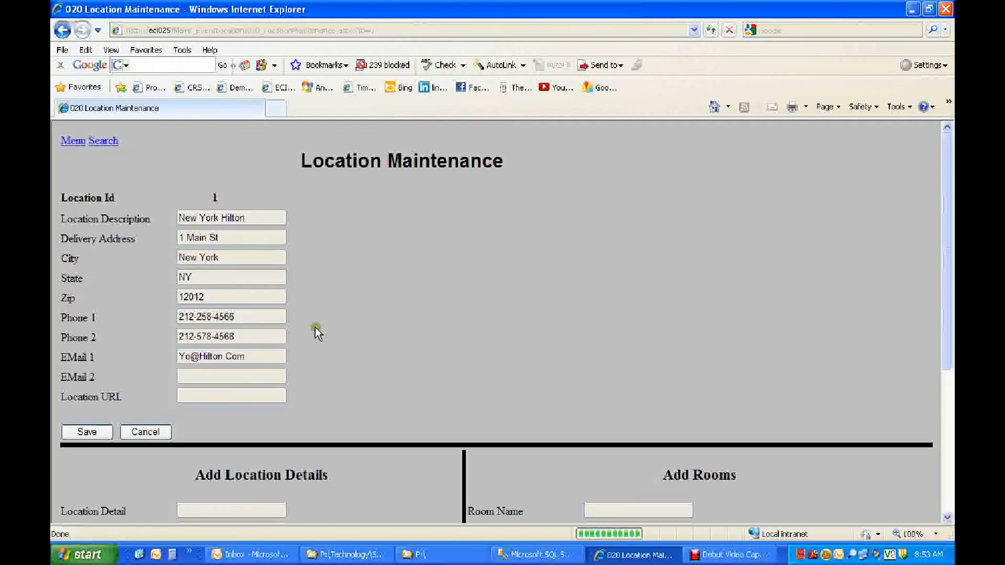
scroll(312, 332, down, 4)
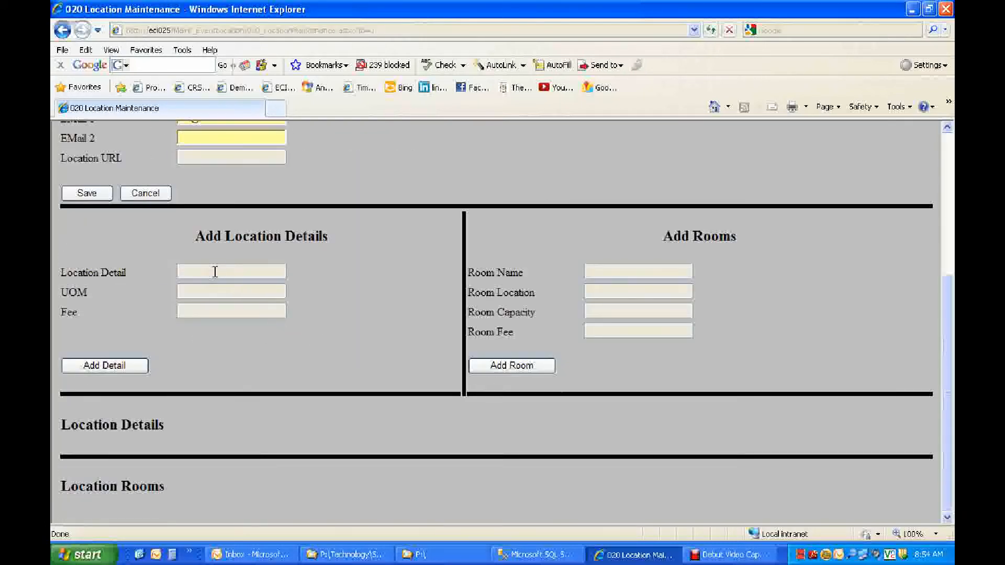
scroll(477, 275, up, 4)
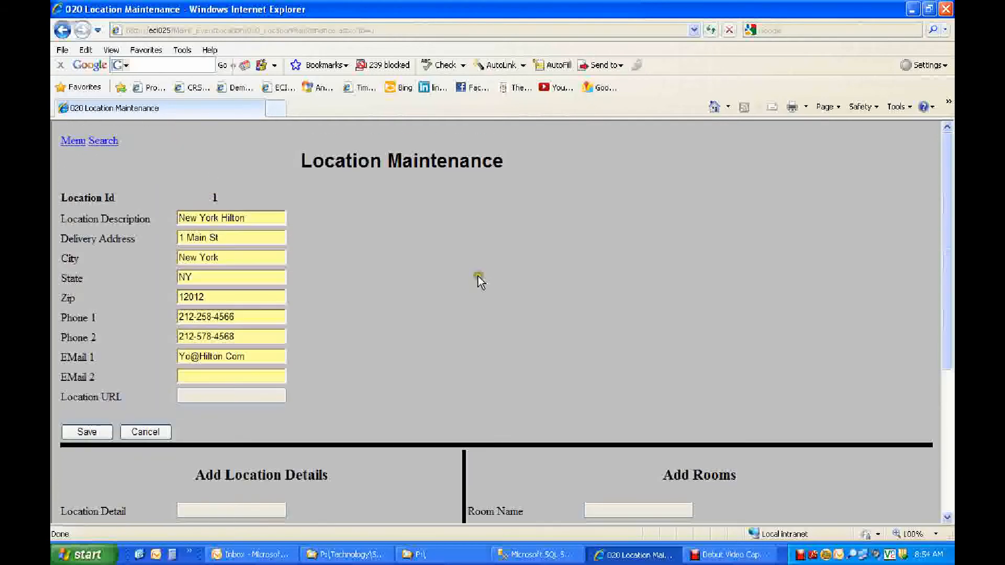
click(111, 142)
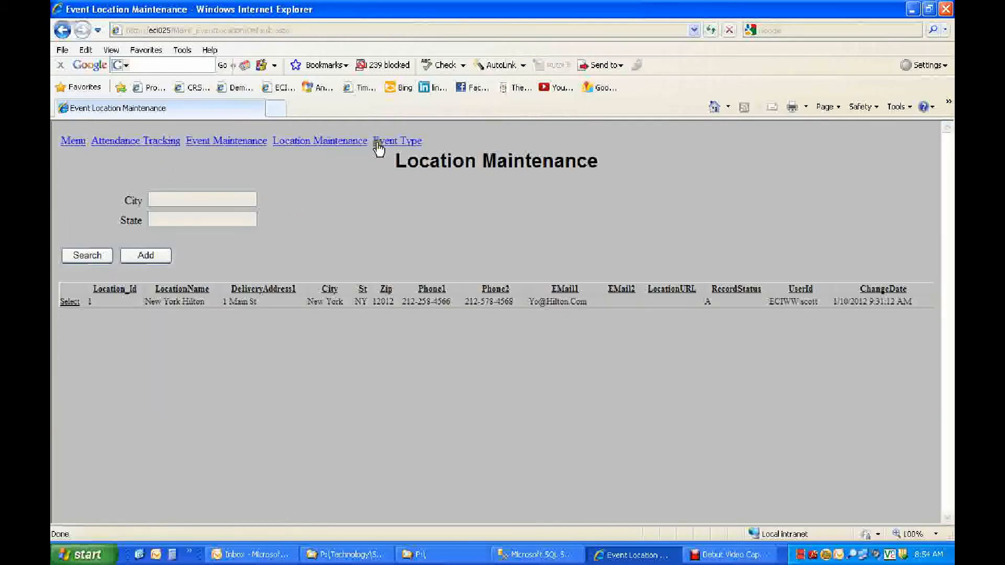
Open the We Do New York event in Event Maintenance, add an employee to its event staff, and return to the event search
click(238, 144)
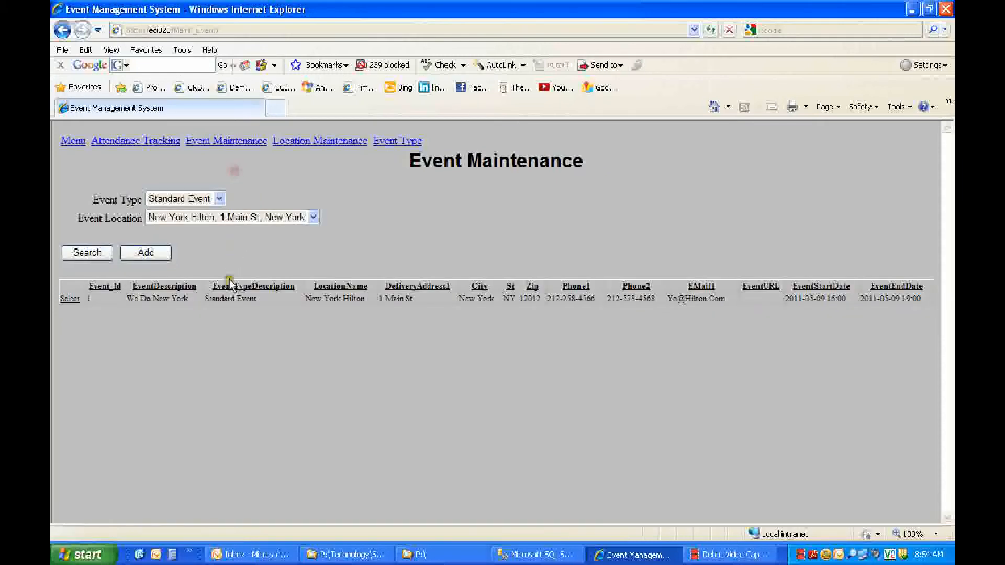
click(70, 298)
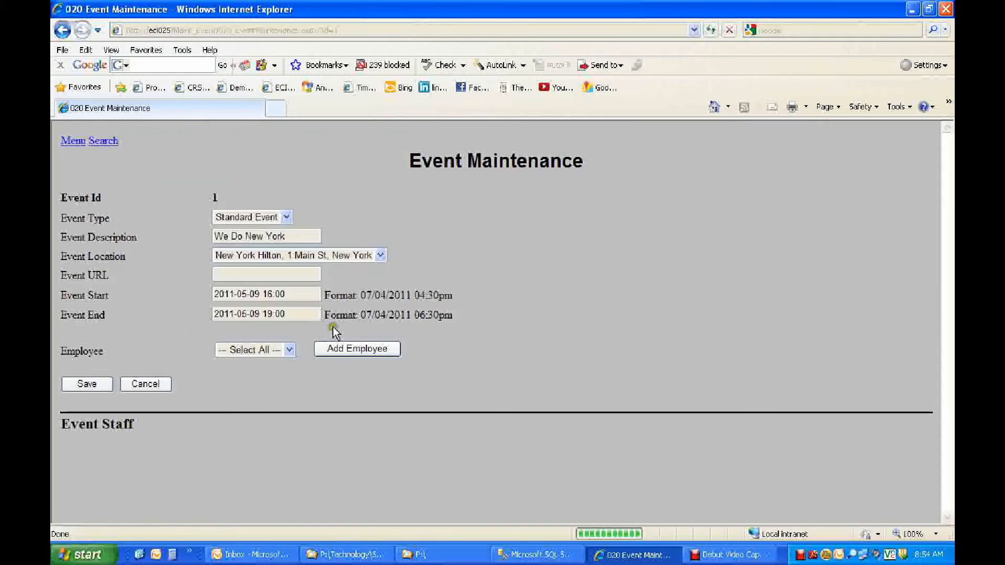
click(289, 349)
click(244, 409)
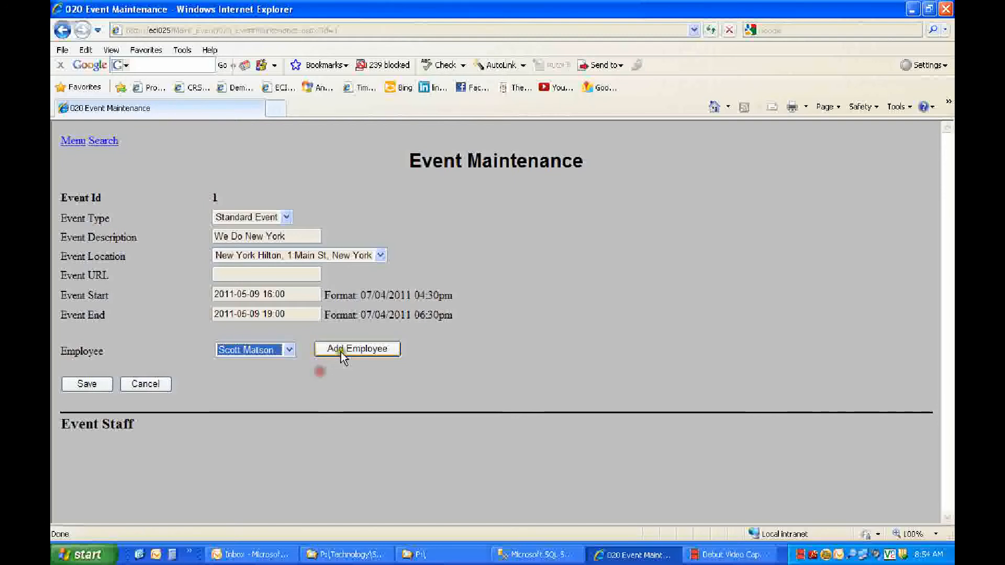
click(341, 352)
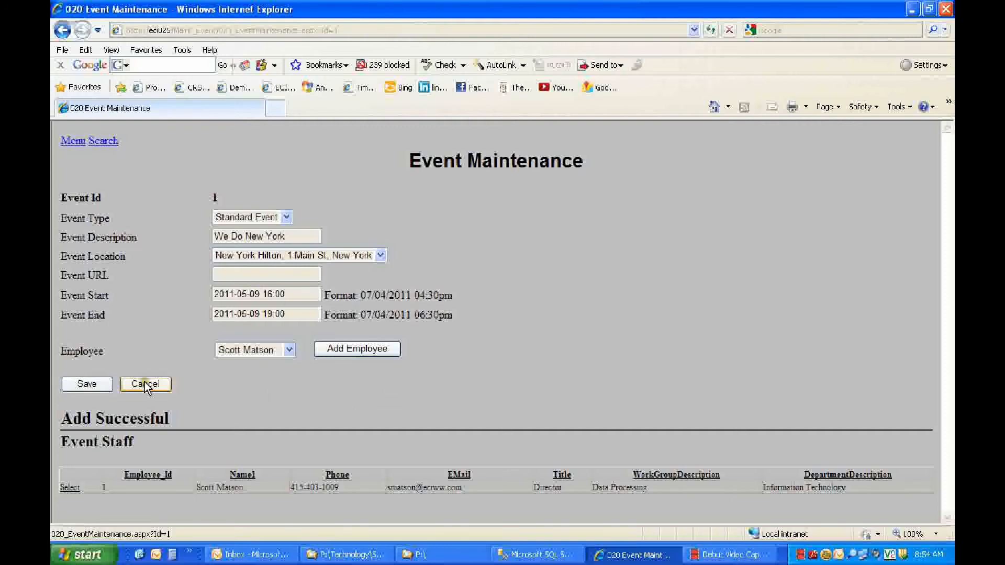
click(91, 144)
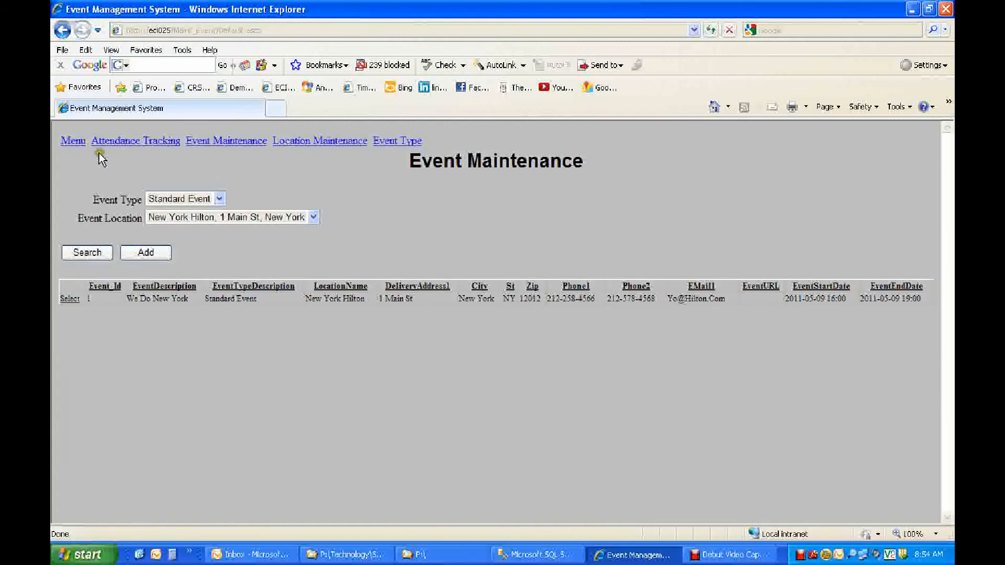
Open the Online Reporting System from the main menu, review the available report categories, and return to the main menu
click(73, 141)
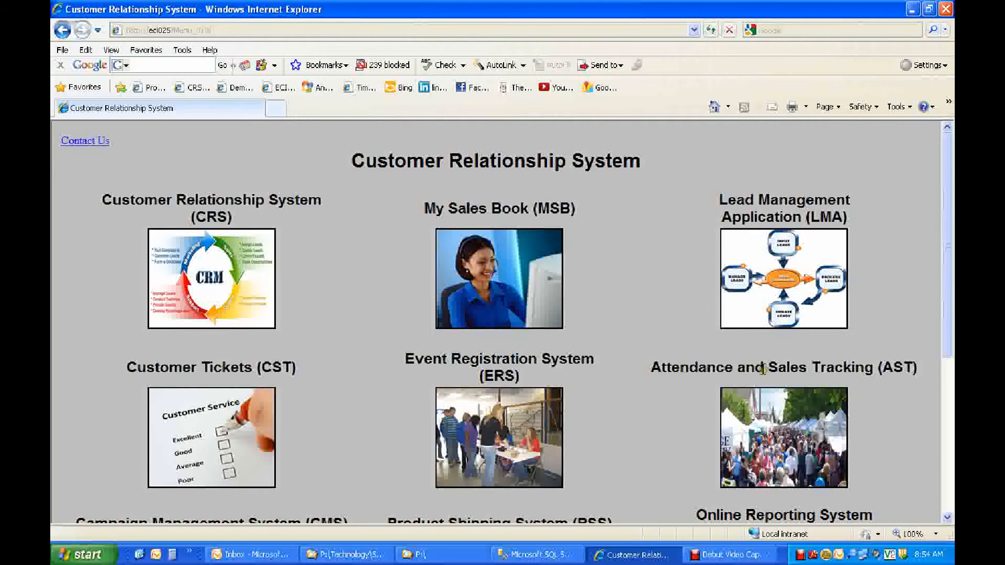
scroll(686, 381, down, 3)
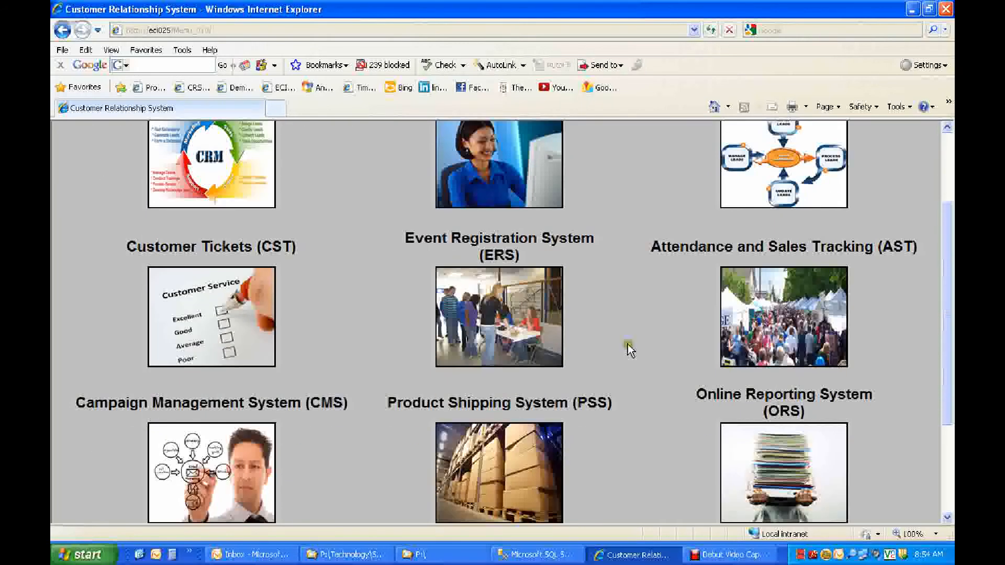
click(783, 413)
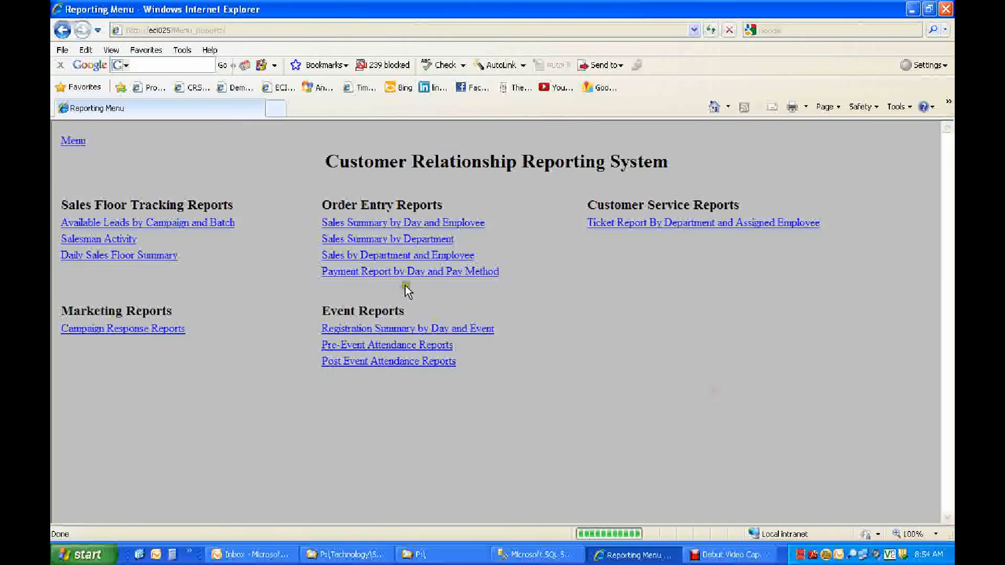
click(73, 139)
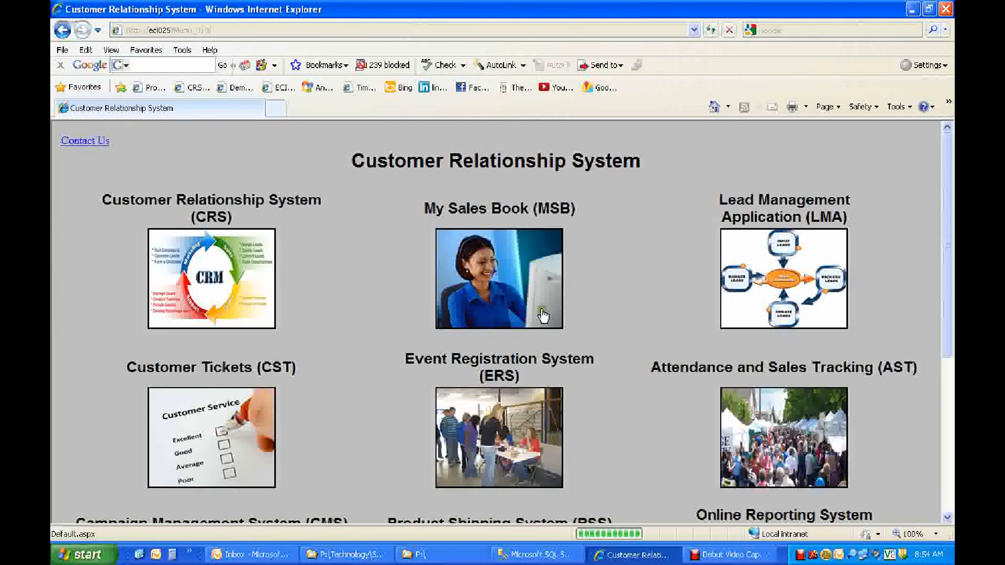
Look over the remaining modules on the main menu and open the Contact Us page to view the contact and background information
scroll(543, 315, down, 5)
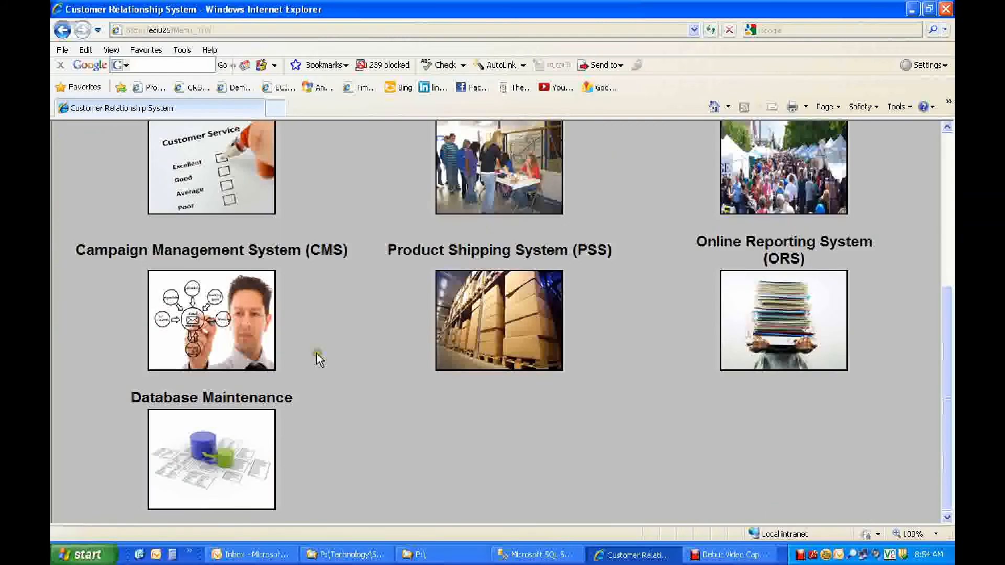
scroll(316, 353, up, 5)
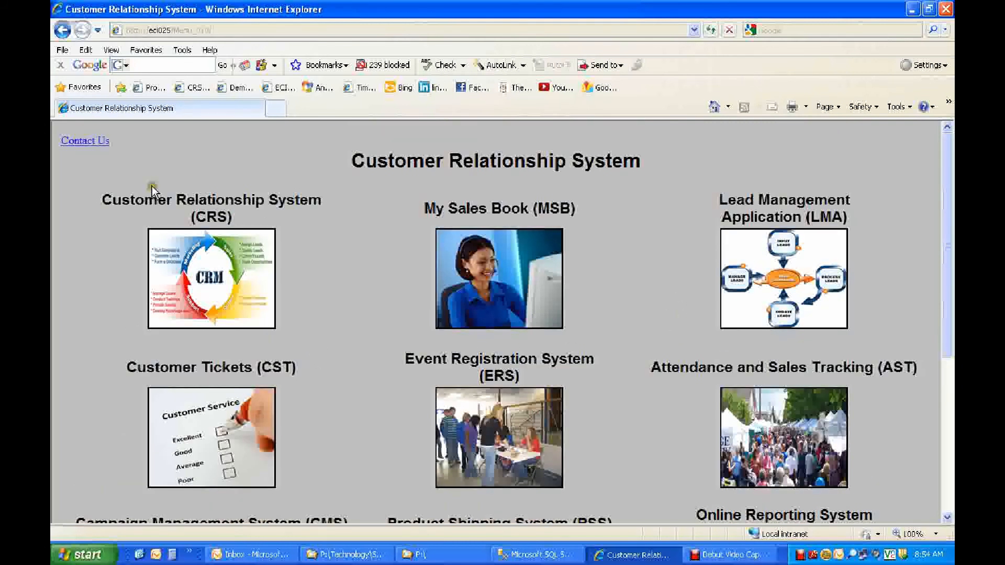
click(91, 143)
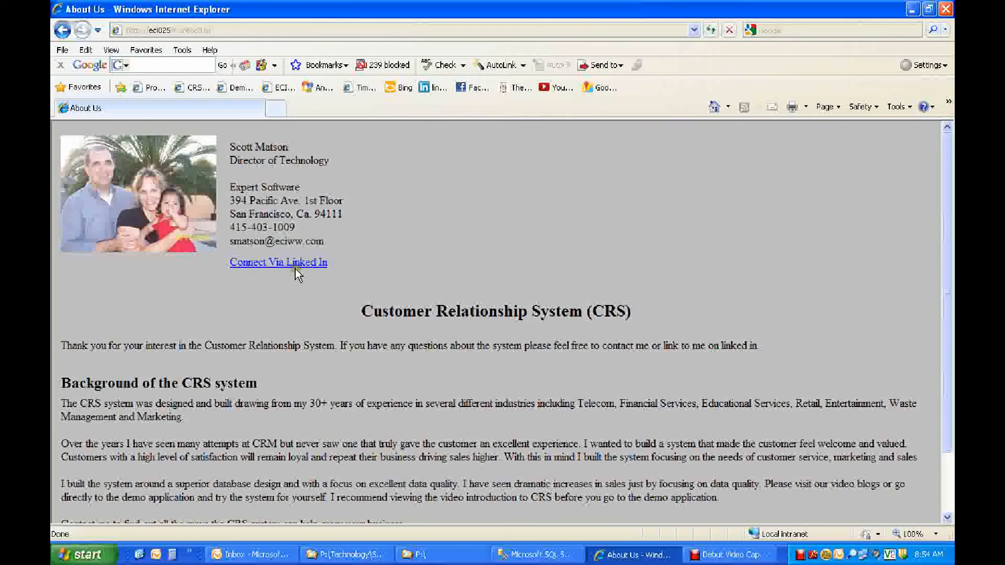
click(695, 555)
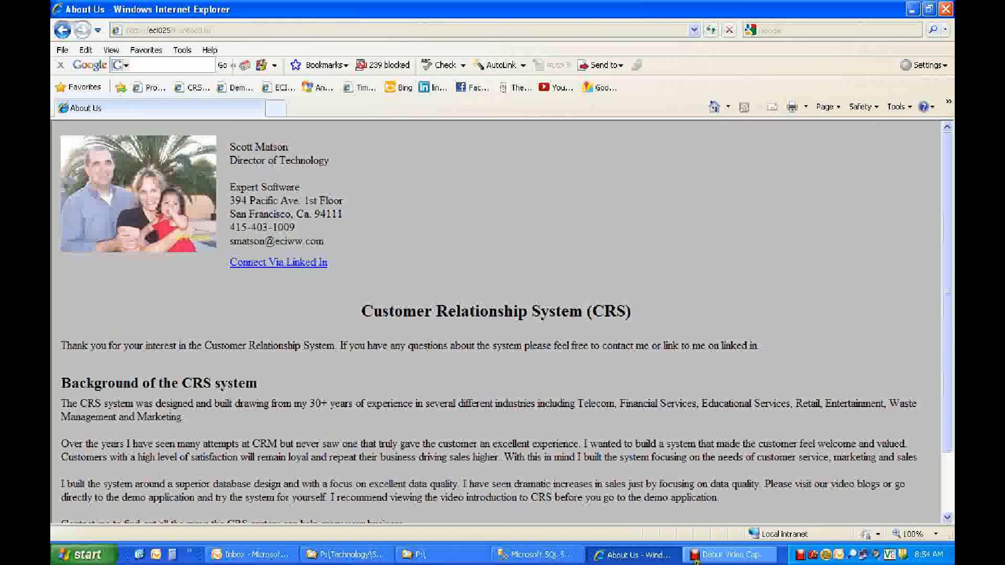